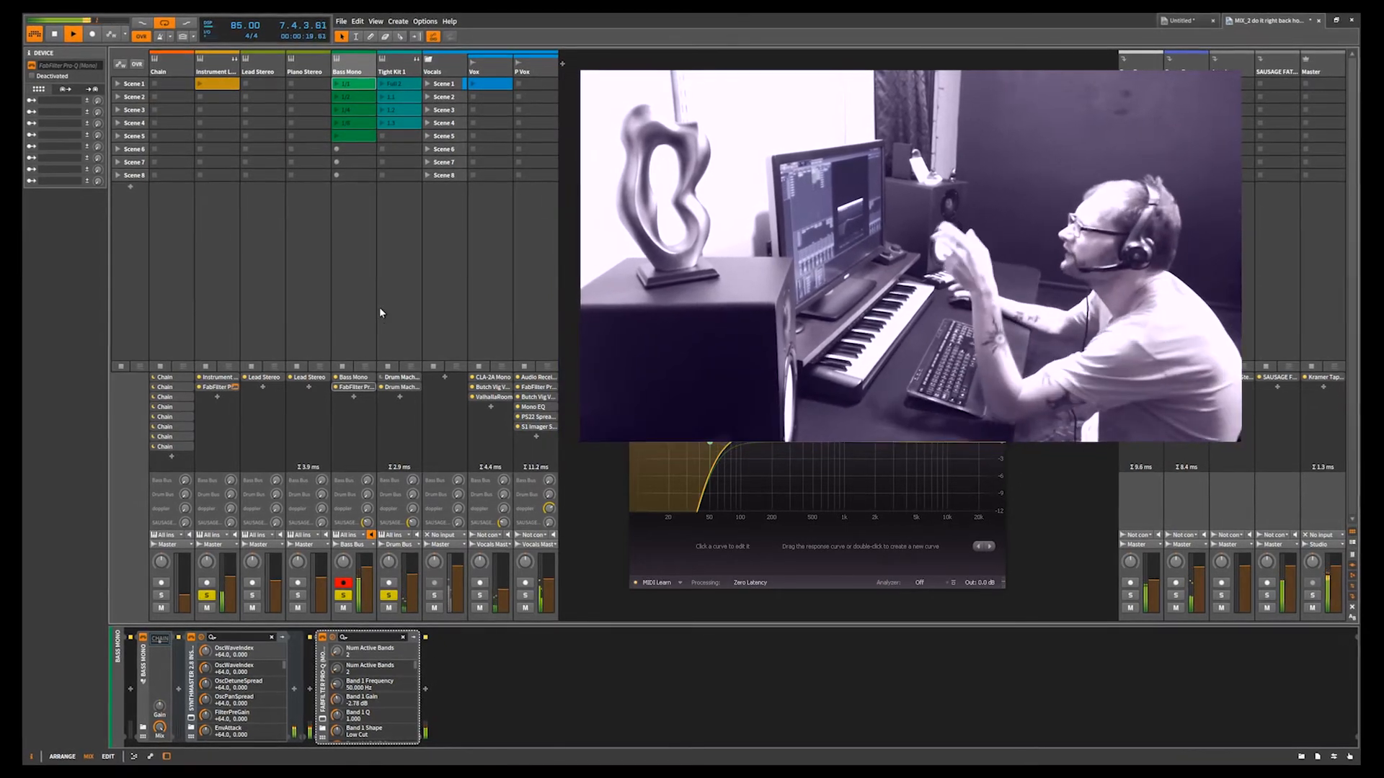
Step: Expand Tight Kit 1's pad channels, close the EQ window, and raise the Drum Bus sends of Snare Tight and two hi-hats and Kick Tight's SAUSAGE FATTENER send
{"action": "left_click", "coordinate": [415, 56]}
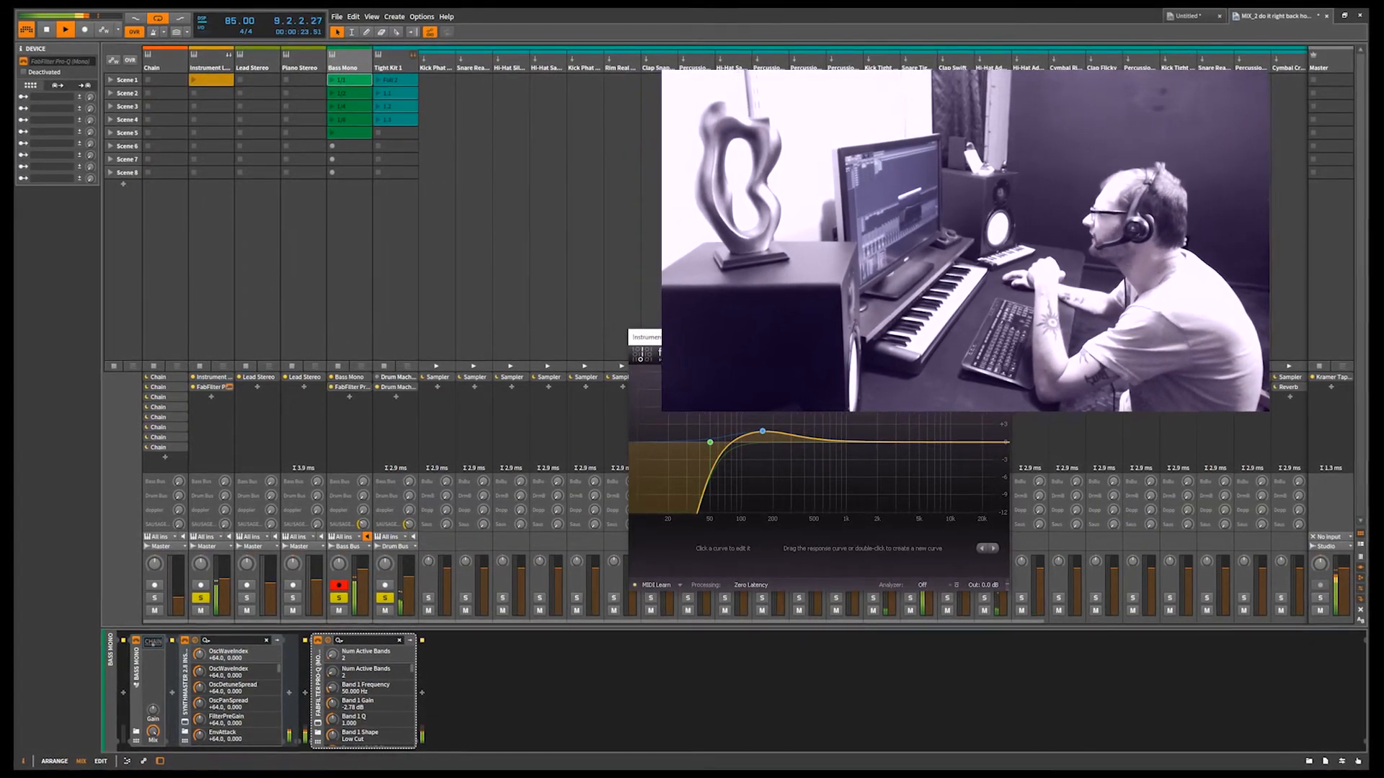
{"action": "left_click", "coordinate": [999, 337]}
{"action": "mouse_move", "coordinate": [1005, 606]}
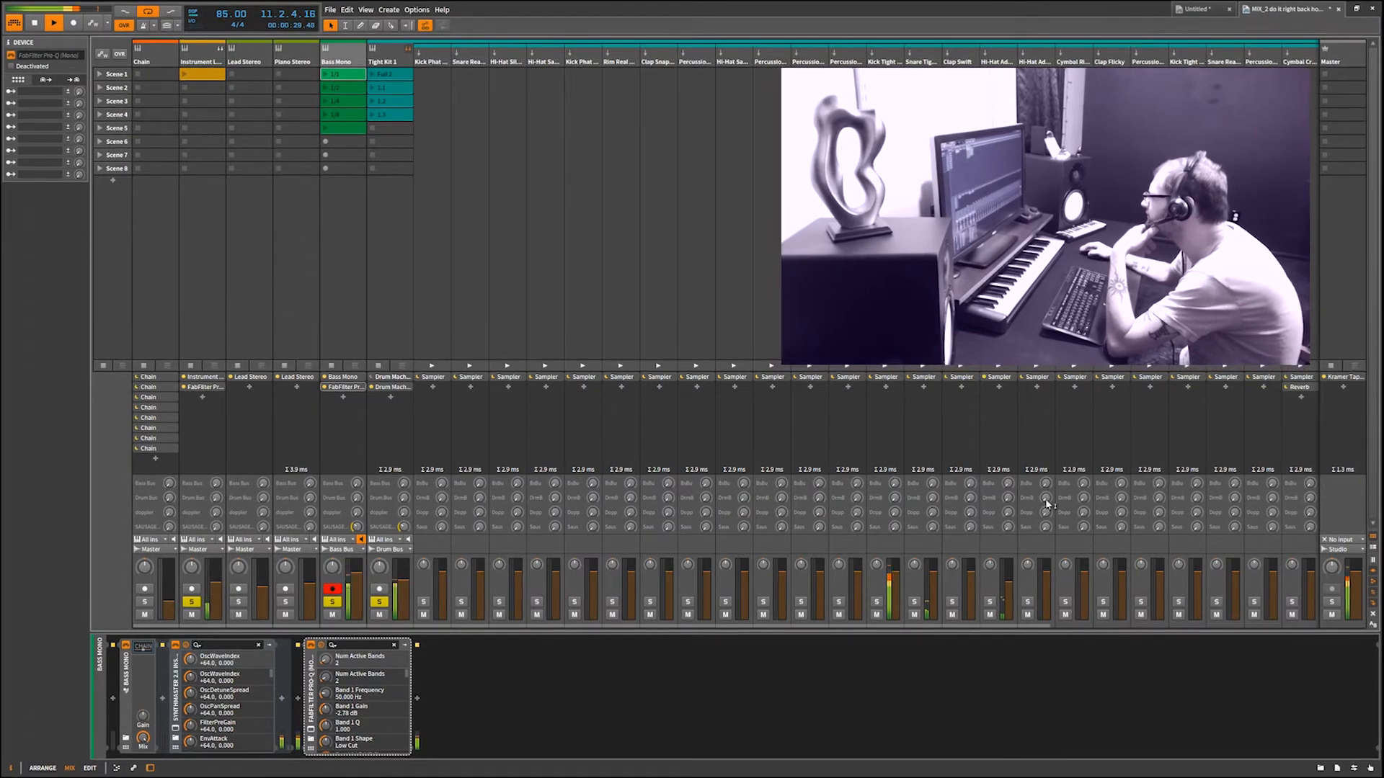
{"action": "mouse_move", "coordinate": [1047, 504]}
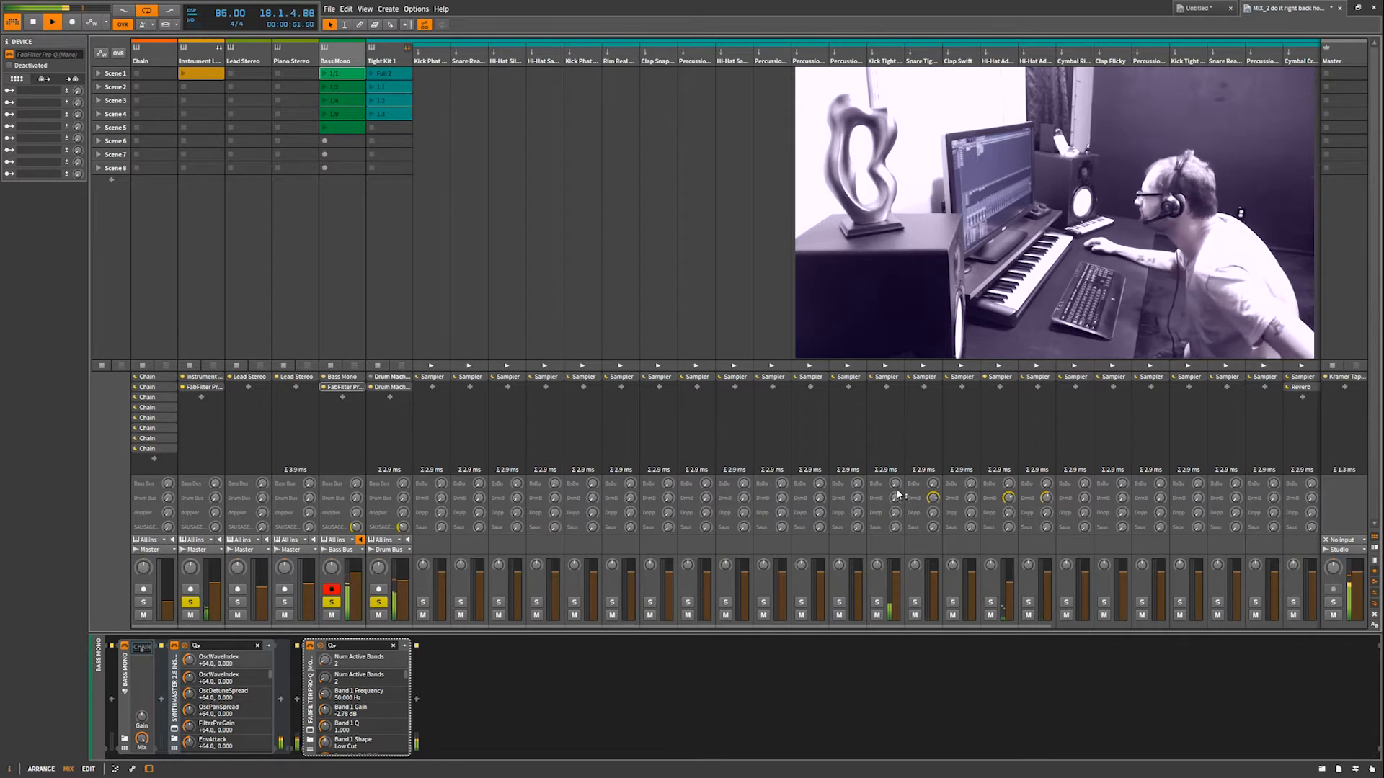
{"action": "mouse_move", "coordinate": [894, 527]}
{"action": "left_mouse_down"}
{"action": "mouse_move", "coordinate": [894, 514]}
{"action": "mouse_move", "coordinate": [895, 537]}
{"action": "left_mouse_up"}
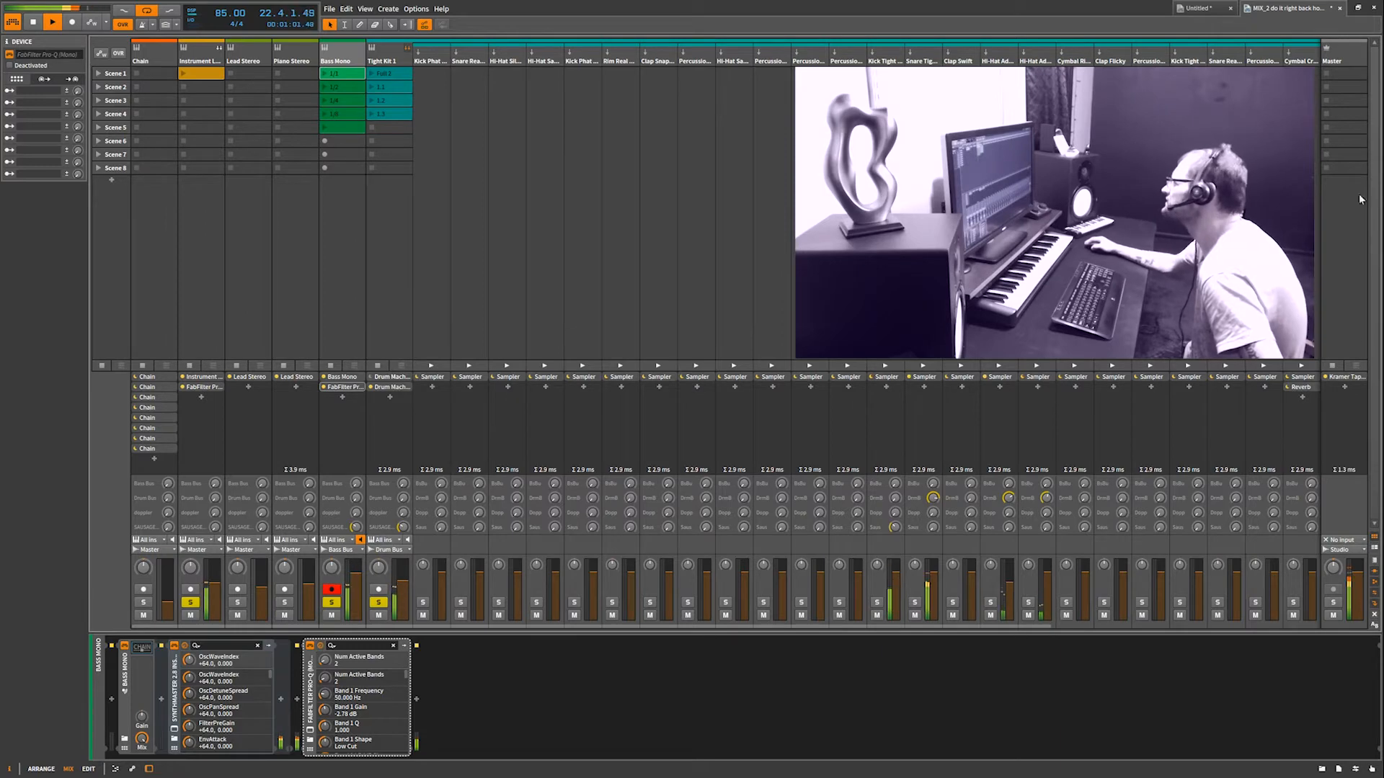
Step: Collapse Tight Kit 1's pad channels, show the Bass Bus device chain and stop playback
{"action": "left_click", "coordinate": [408, 48]}
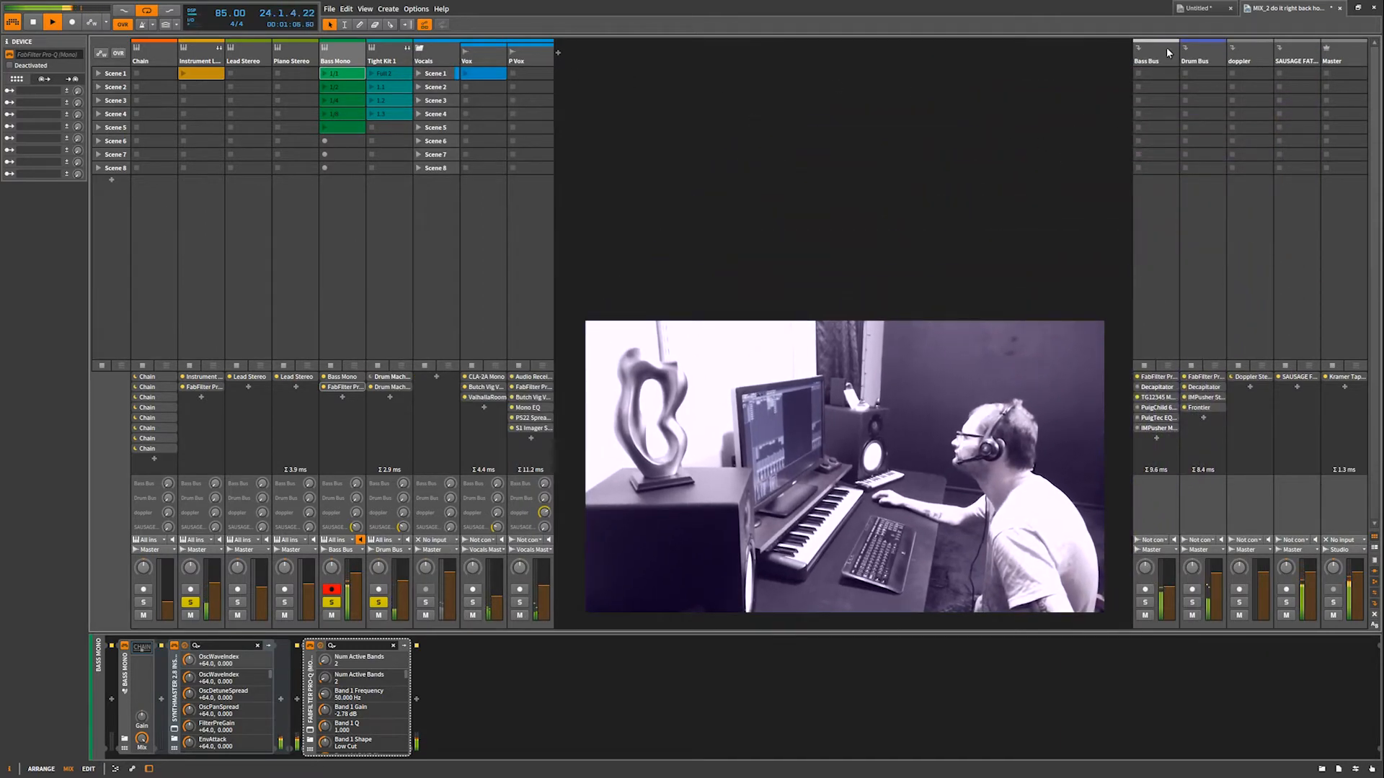
{"action": "left_click", "coordinate": [1166, 46]}
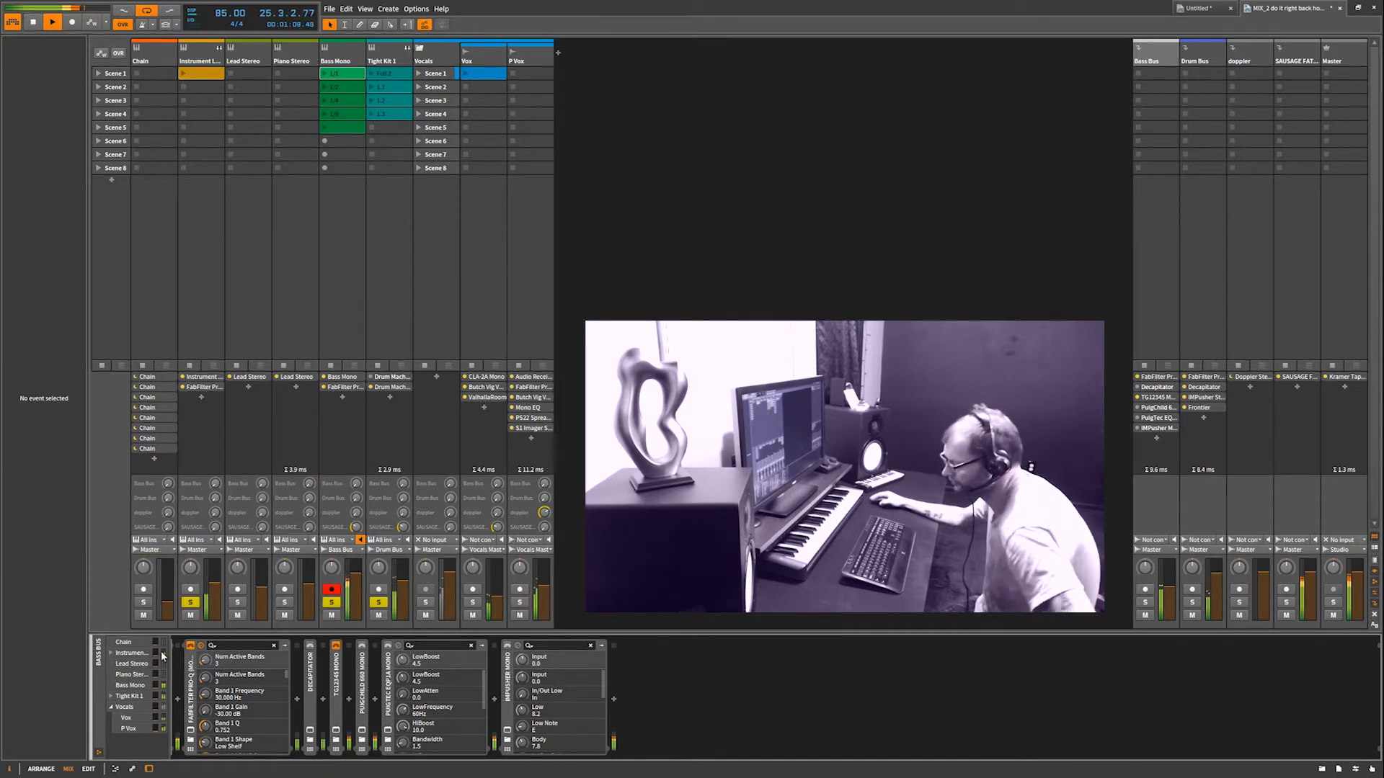
{"action": "key", "text": "space"}
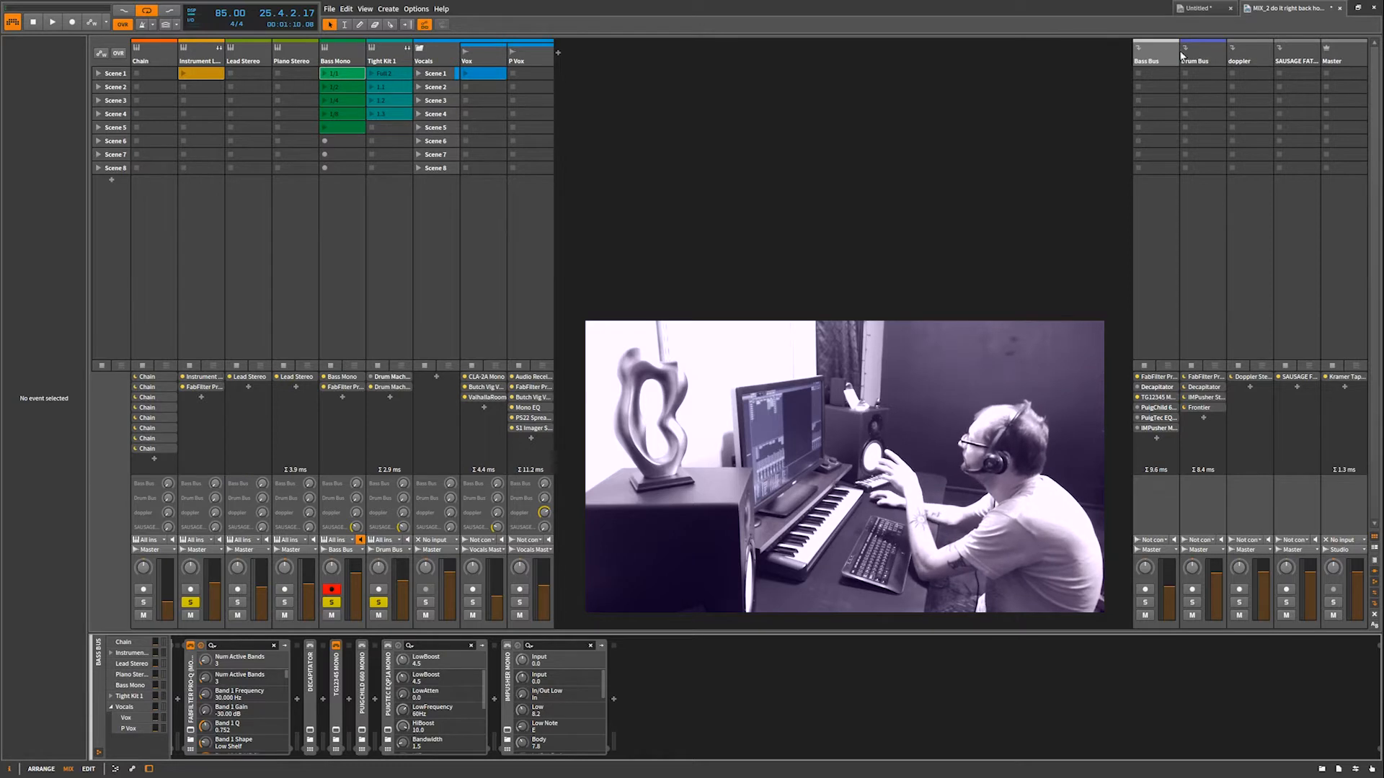
Step: Open the doppler effect track's Doppler Stereo plugin, audition the soloed track and close the plugin window
{"action": "left_click", "coordinate": [1254, 61]}
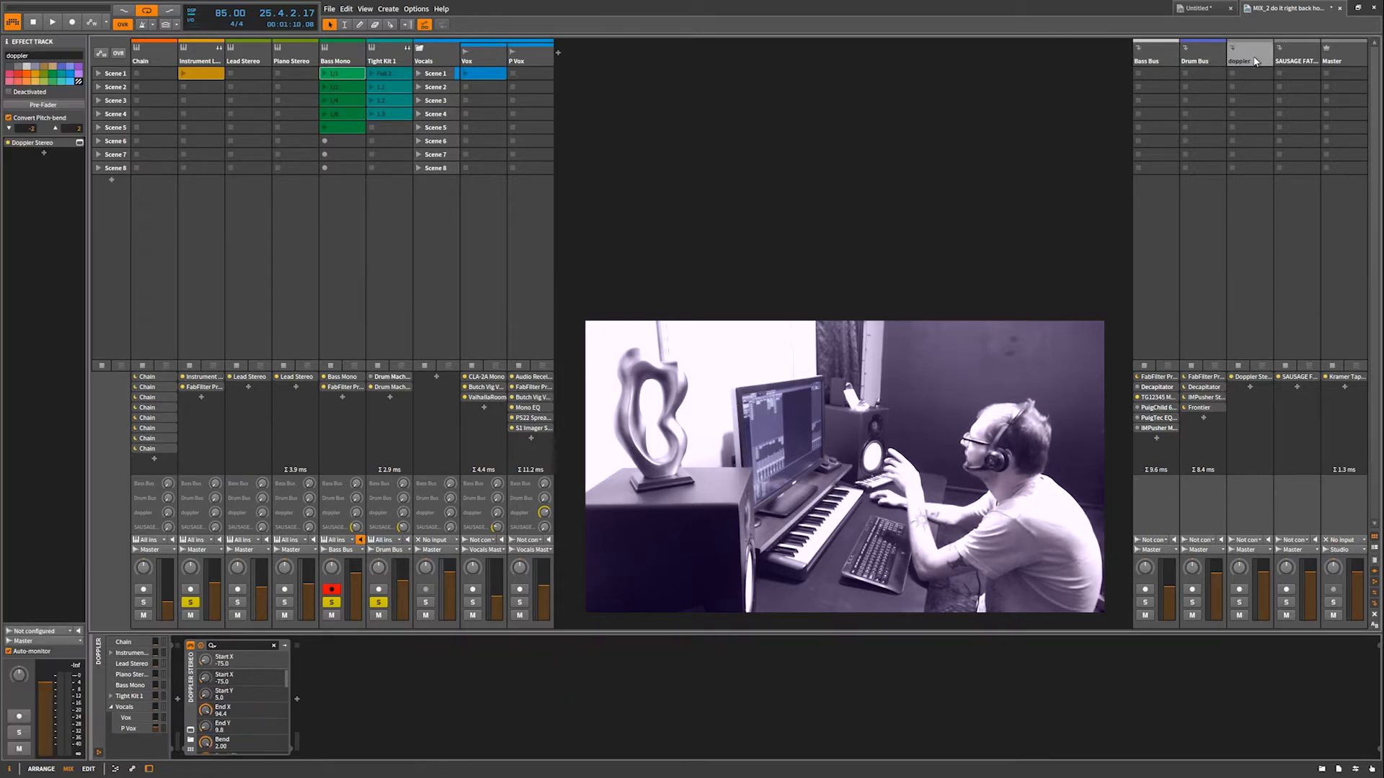
{"action": "left_click", "coordinate": [1268, 377]}
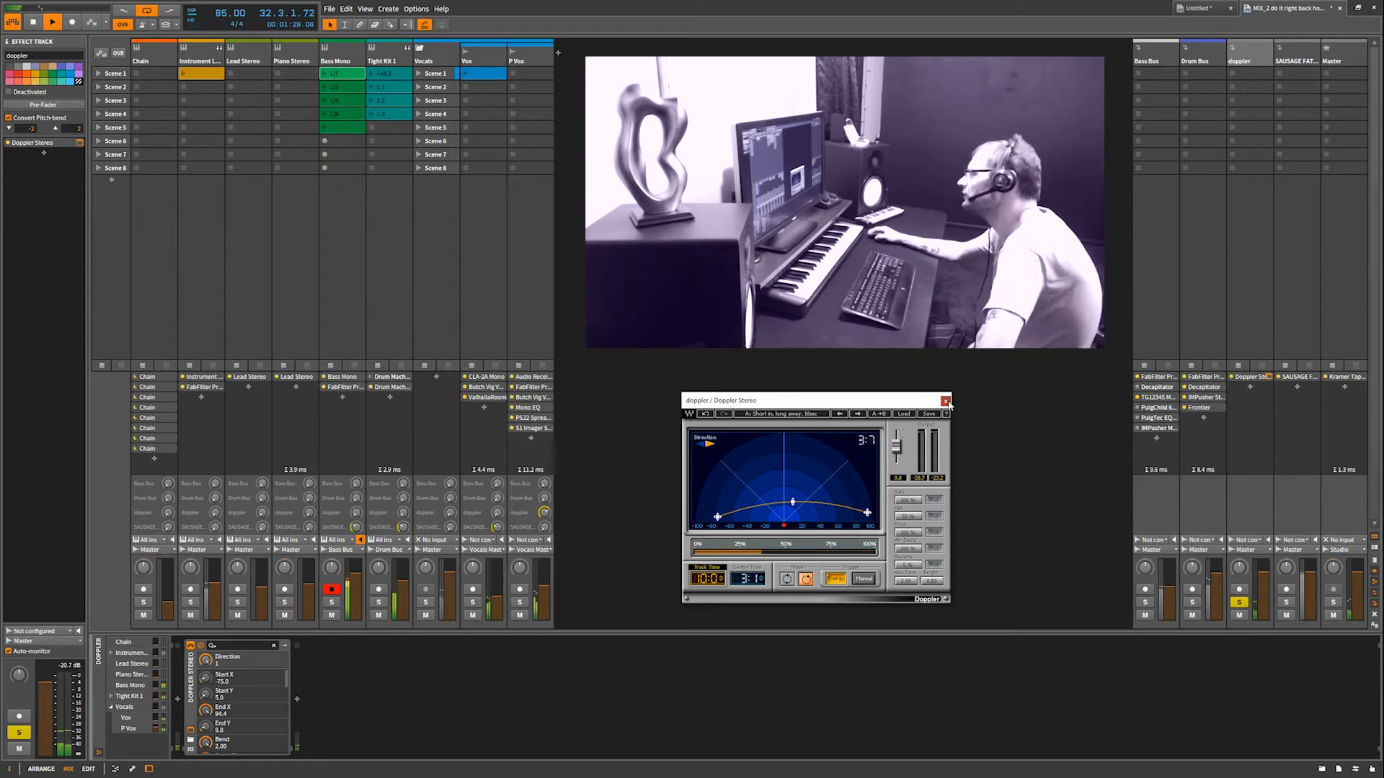
{"action": "left_click", "coordinate": [945, 401]}
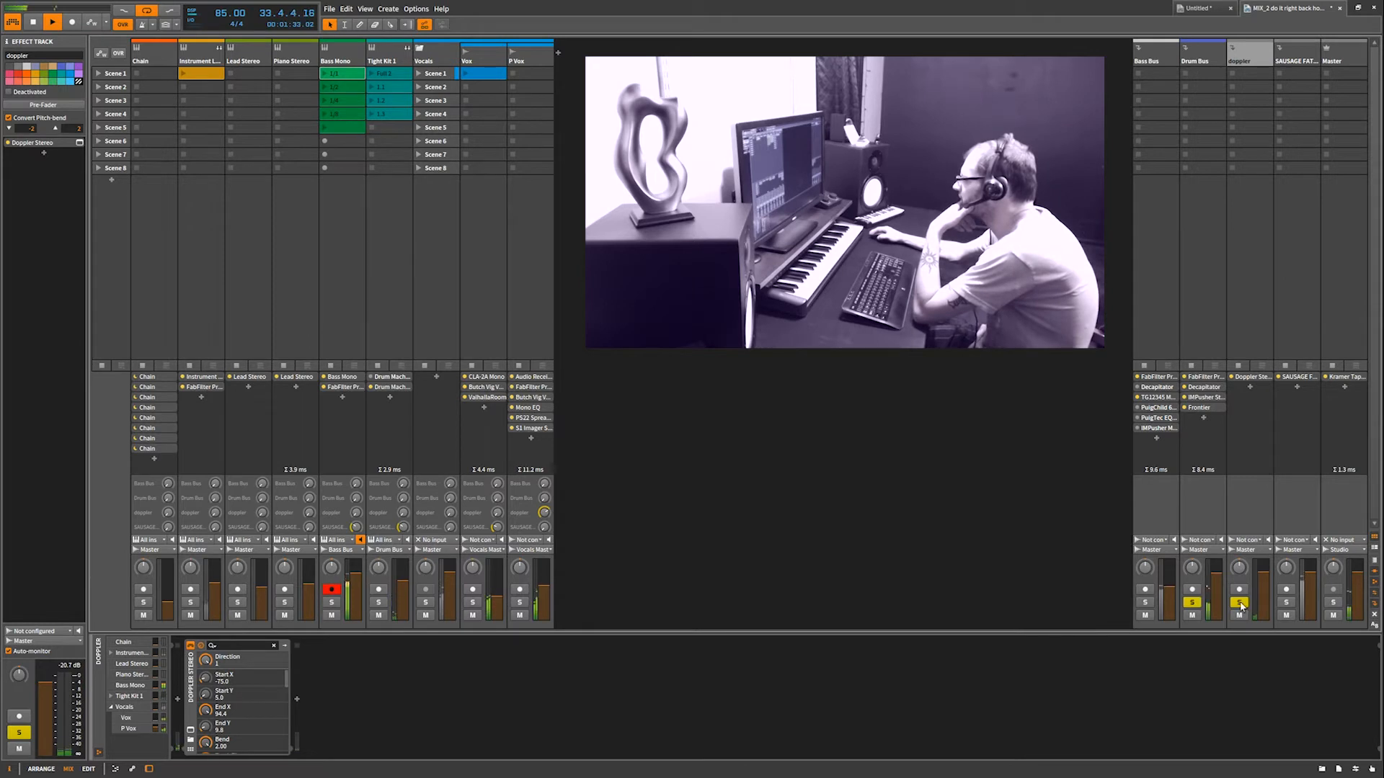
Step: Audition the Drum Bus, Bass Bus and SAUSAGE FATTENER effect tracks by soloing each in turn, clearing the solo at the end
{"action": "left_click", "coordinate": [1240, 603]}
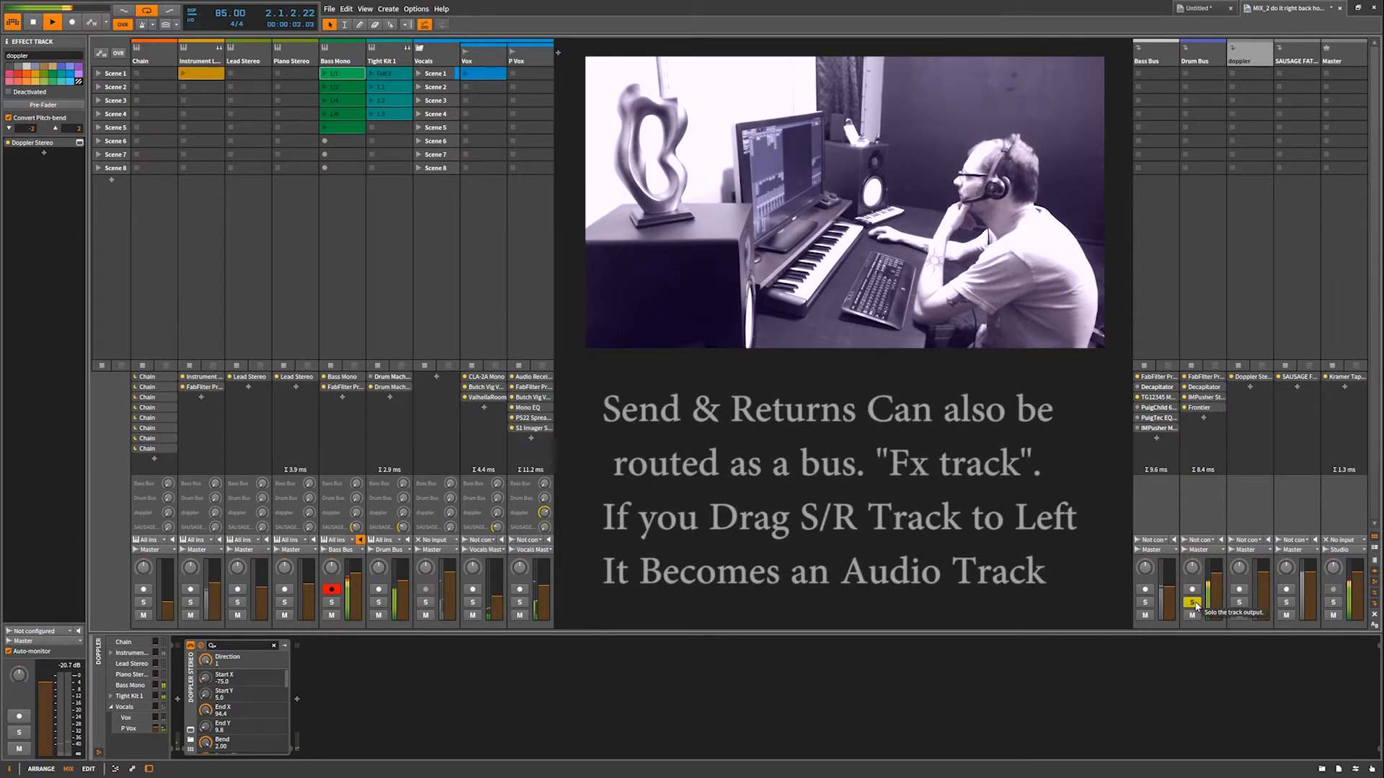
{"action": "left_click", "coordinate": [1146, 602]}
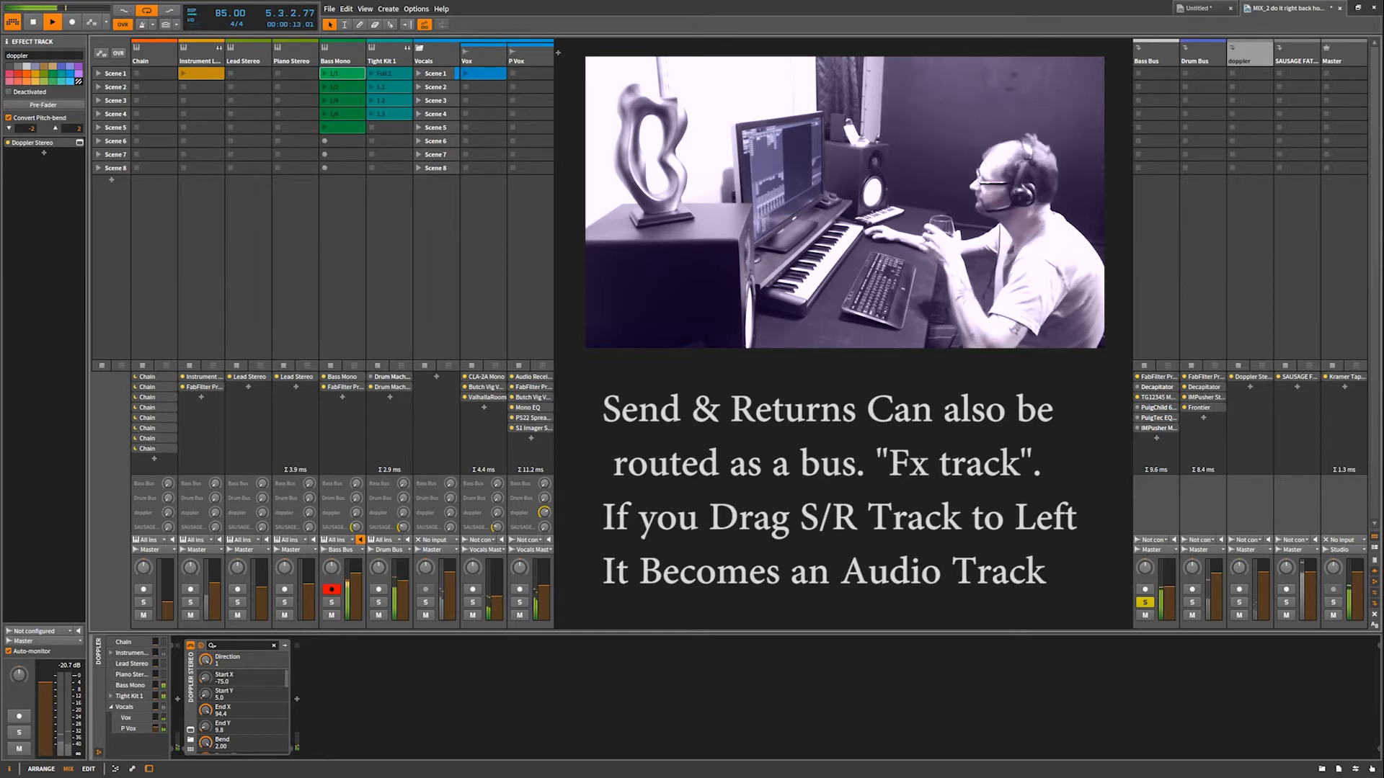
{"action": "left_click", "coordinate": [1304, 59]}
{"action": "left_click", "coordinate": [1286, 603]}
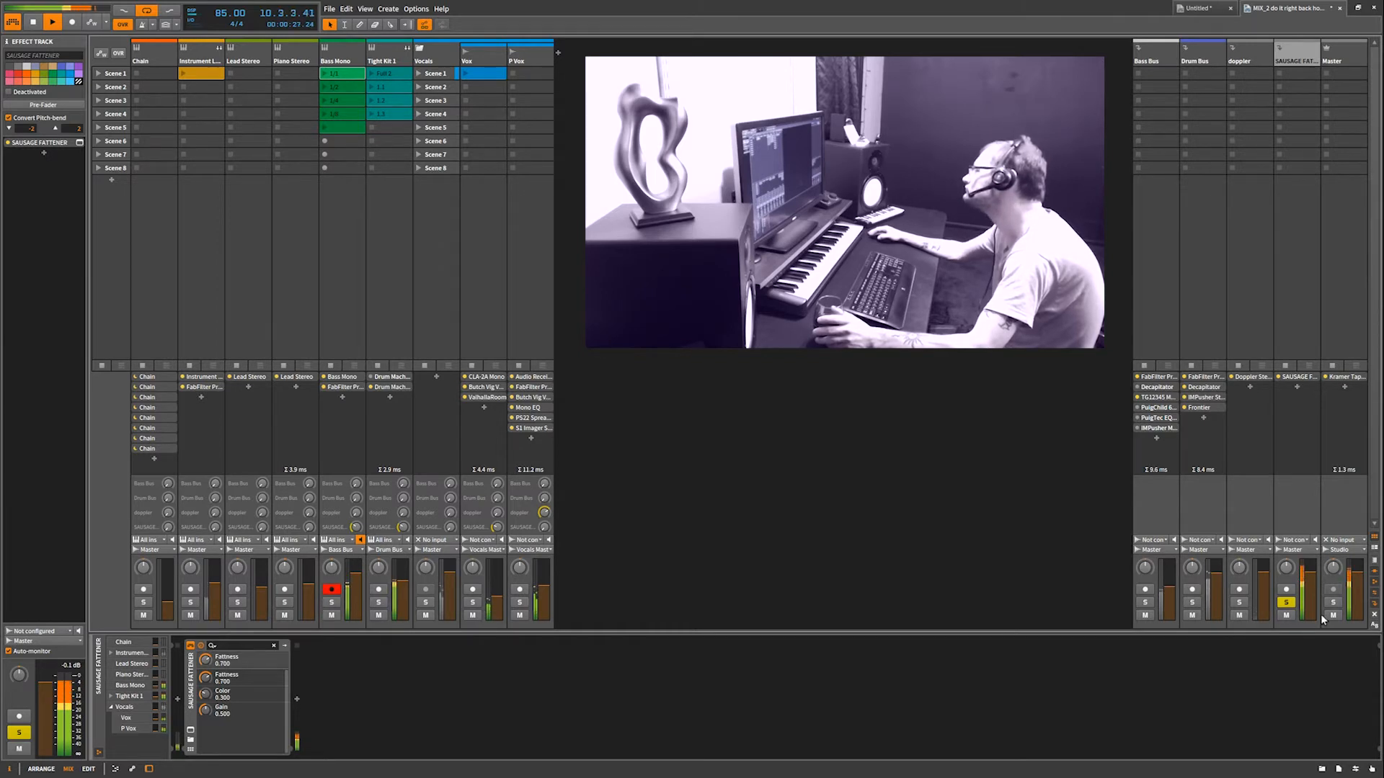
{"action": "left_click", "coordinate": [1289, 604]}
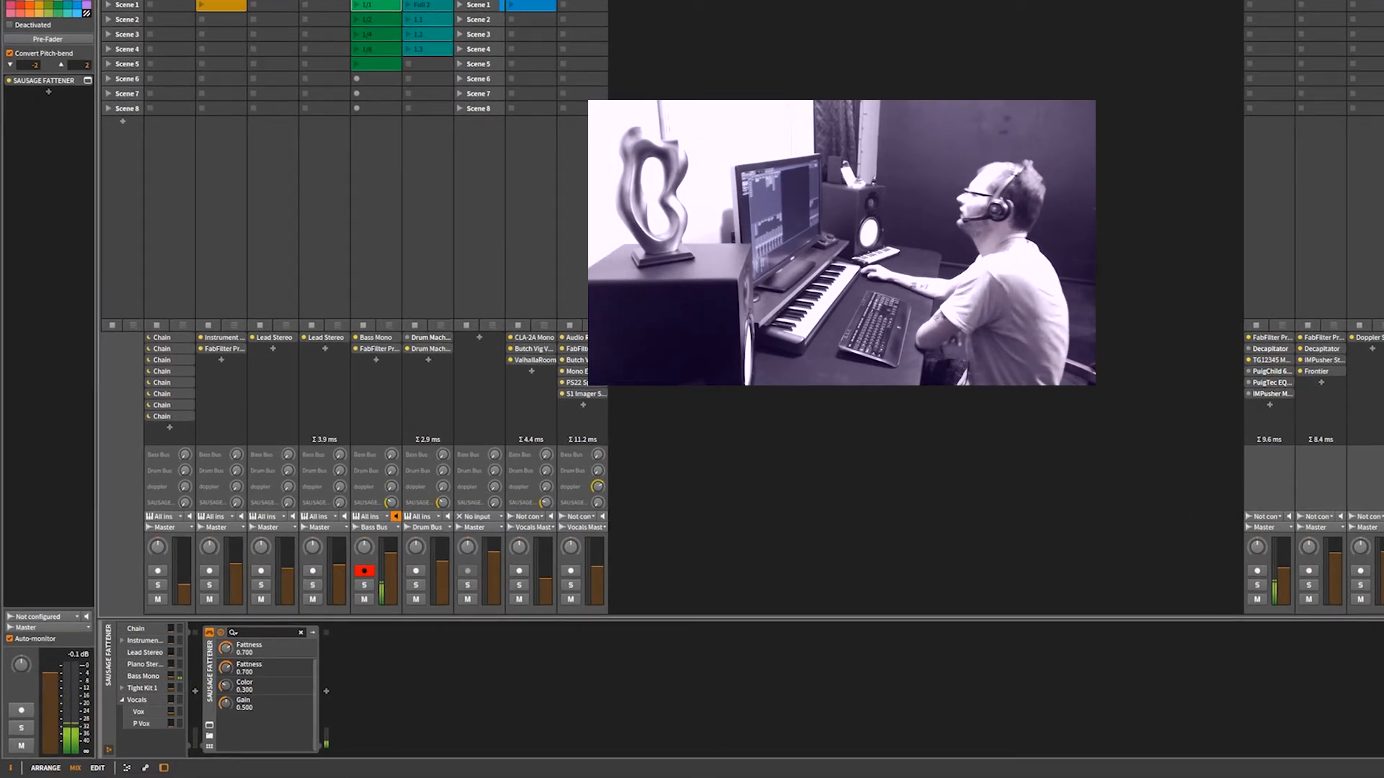
Step: Select the doppler effect track and expand Tight Kit 1 in its list of source tracks
{"action": "left_click", "coordinate": [1372, 4]}
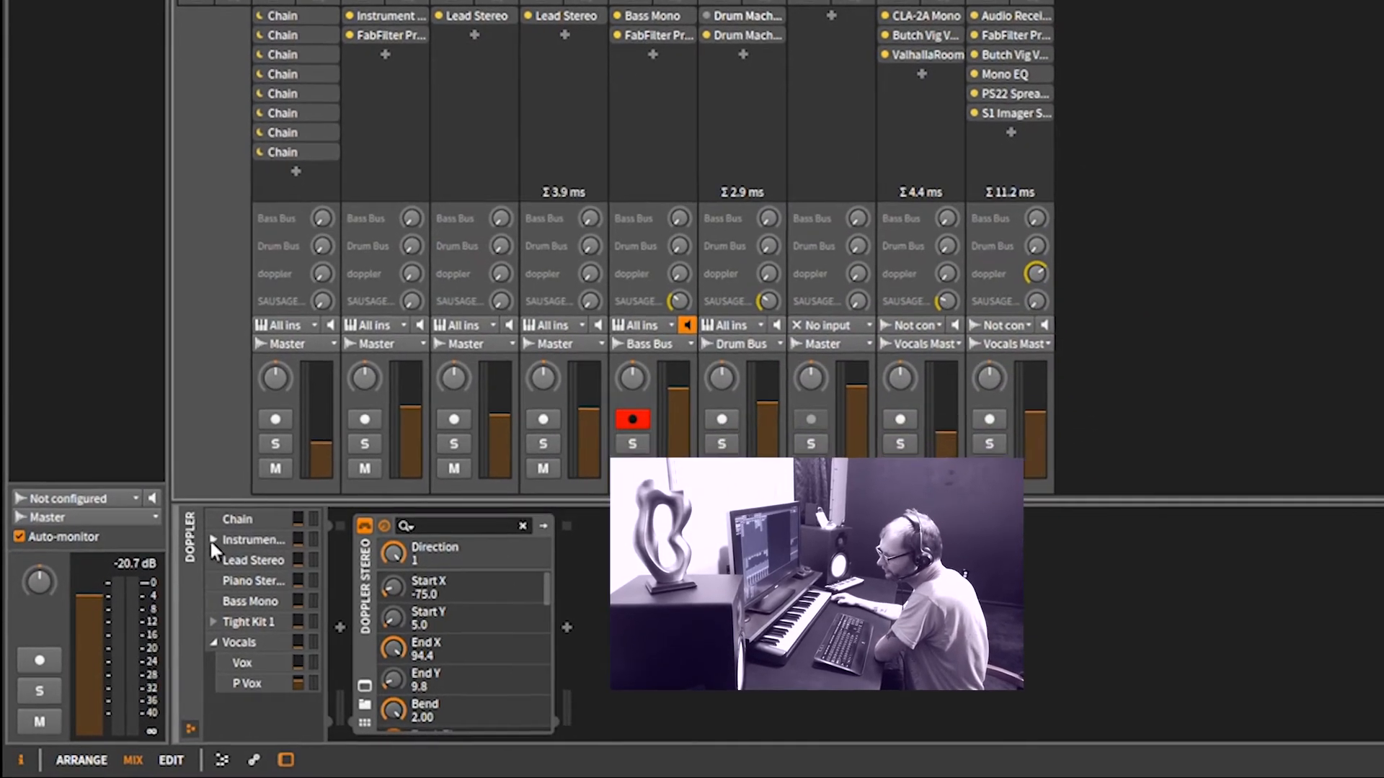
{"action": "left_click", "coordinate": [188, 567]}
{"action": "left_click", "coordinate": [222, 530]}
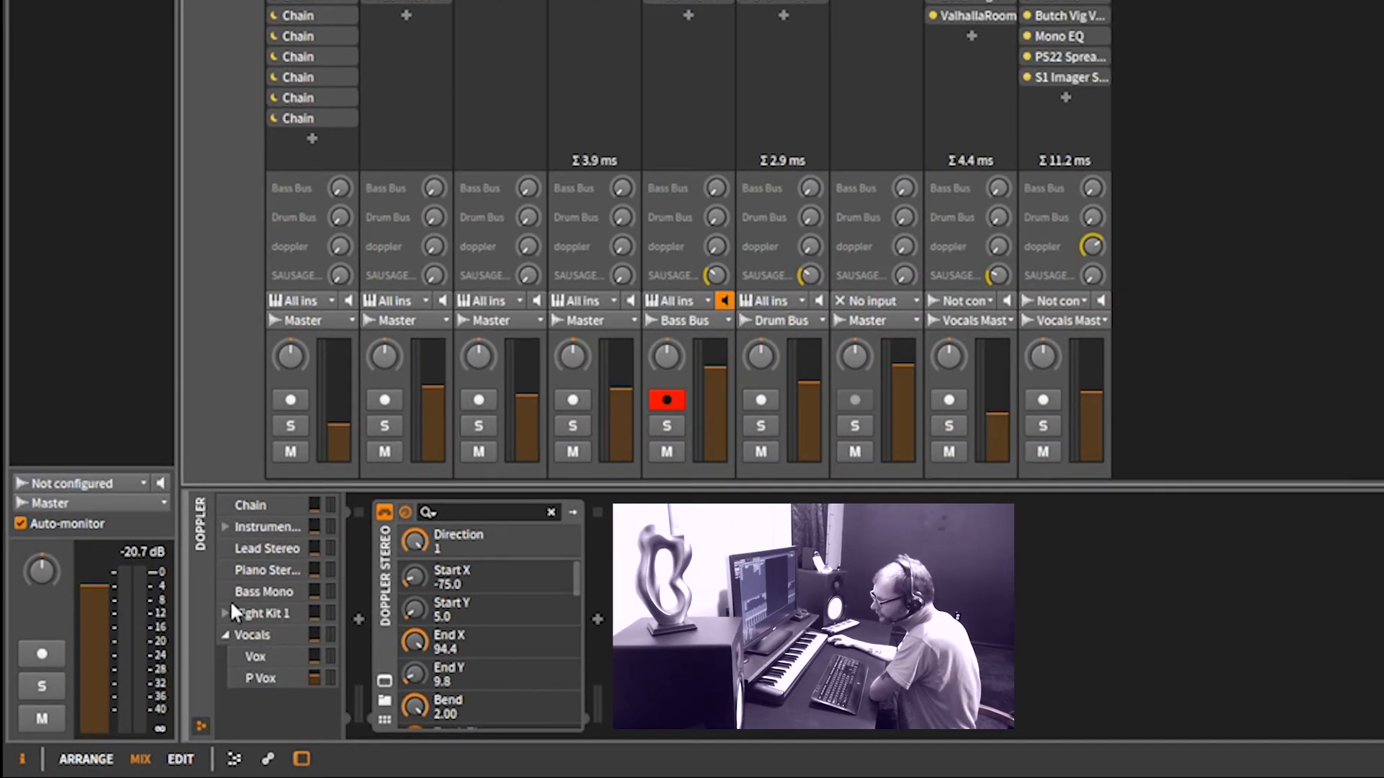
{"action": "left_click", "coordinate": [225, 614]}
Step: Raise the doppler sends of two Tight Kit 1 pads, including a hi-hat pad, from the effect track's source list
{"action": "scroll", "coordinate": [319, 625], "scroll_direction": "down", "scroll_amount": 3}
{"action": "scroll", "coordinate": [319, 625], "scroll_direction": "down", "scroll_amount": 5}
{"action": "scroll", "coordinate": [319, 625], "scroll_direction": "up", "scroll_amount": 5}
{"action": "scroll", "coordinate": [318, 625], "scroll_direction": "down", "scroll_amount": 4}
{"action": "scroll", "coordinate": [319, 625], "scroll_direction": "up", "scroll_amount": 2}
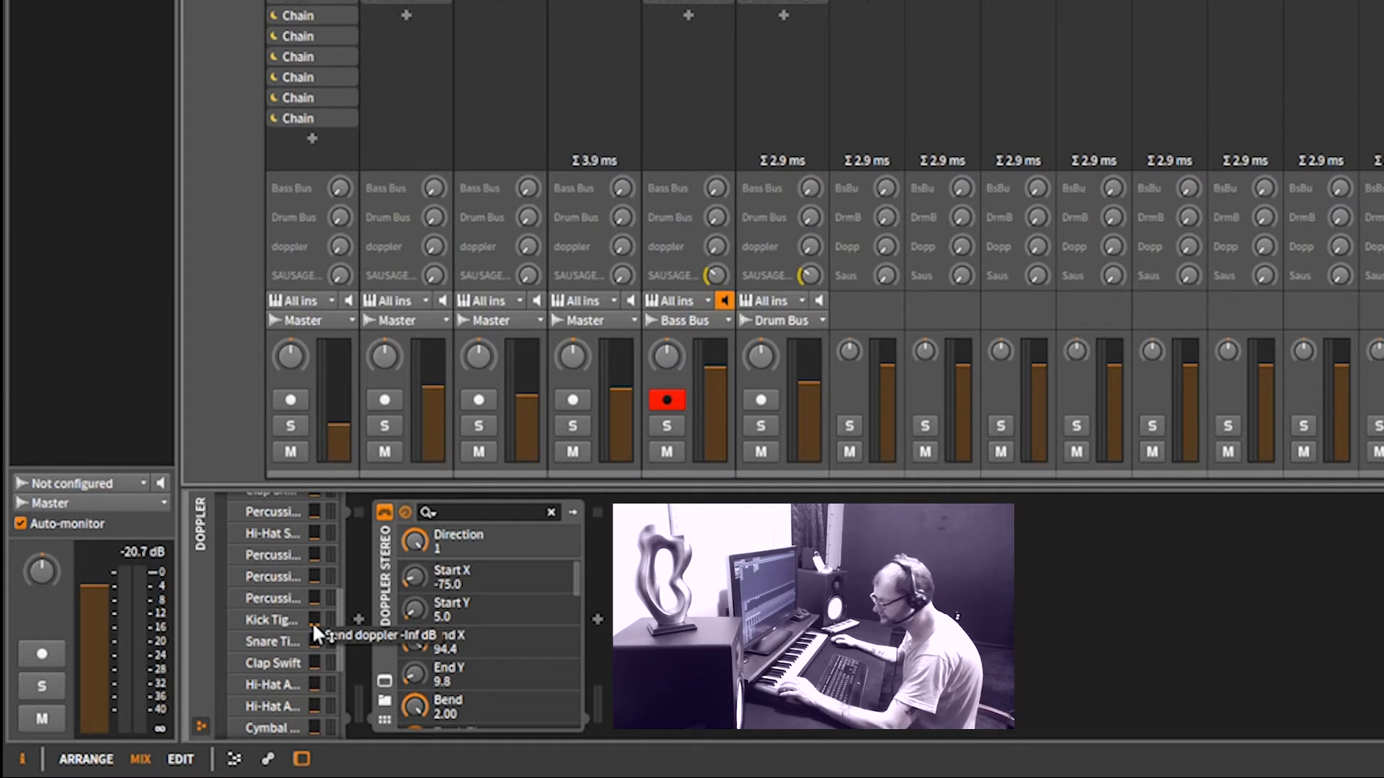
{"action": "scroll", "coordinate": [319, 617], "scroll_direction": "up", "scroll_amount": 3}
{"action": "left_click_drag", "start_coordinate": [314, 598], "coordinate": [314, 566]}
{"action": "scroll", "coordinate": [300, 627], "scroll_direction": "down", "scroll_amount": 6}
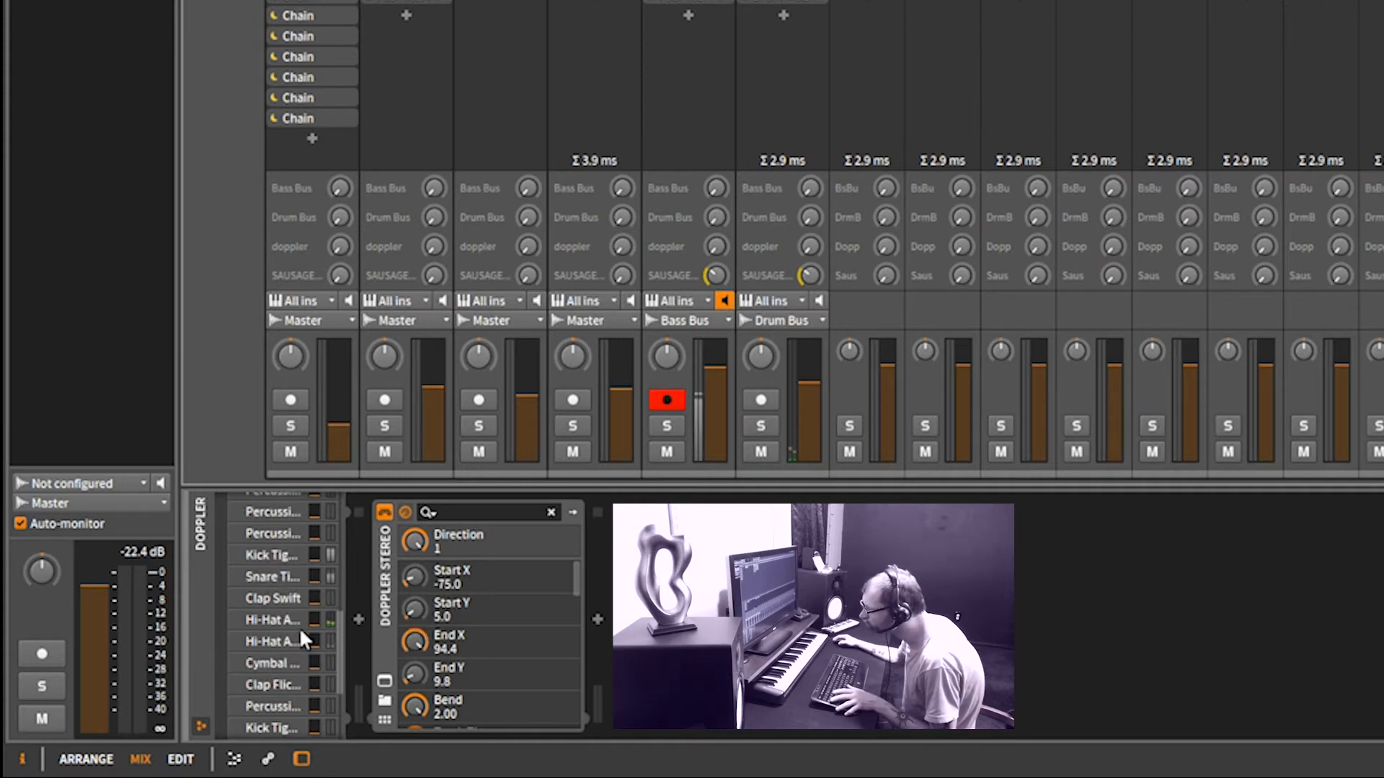
{"action": "left_click_drag", "start_coordinate": [318, 616], "coordinate": [319, 594]}
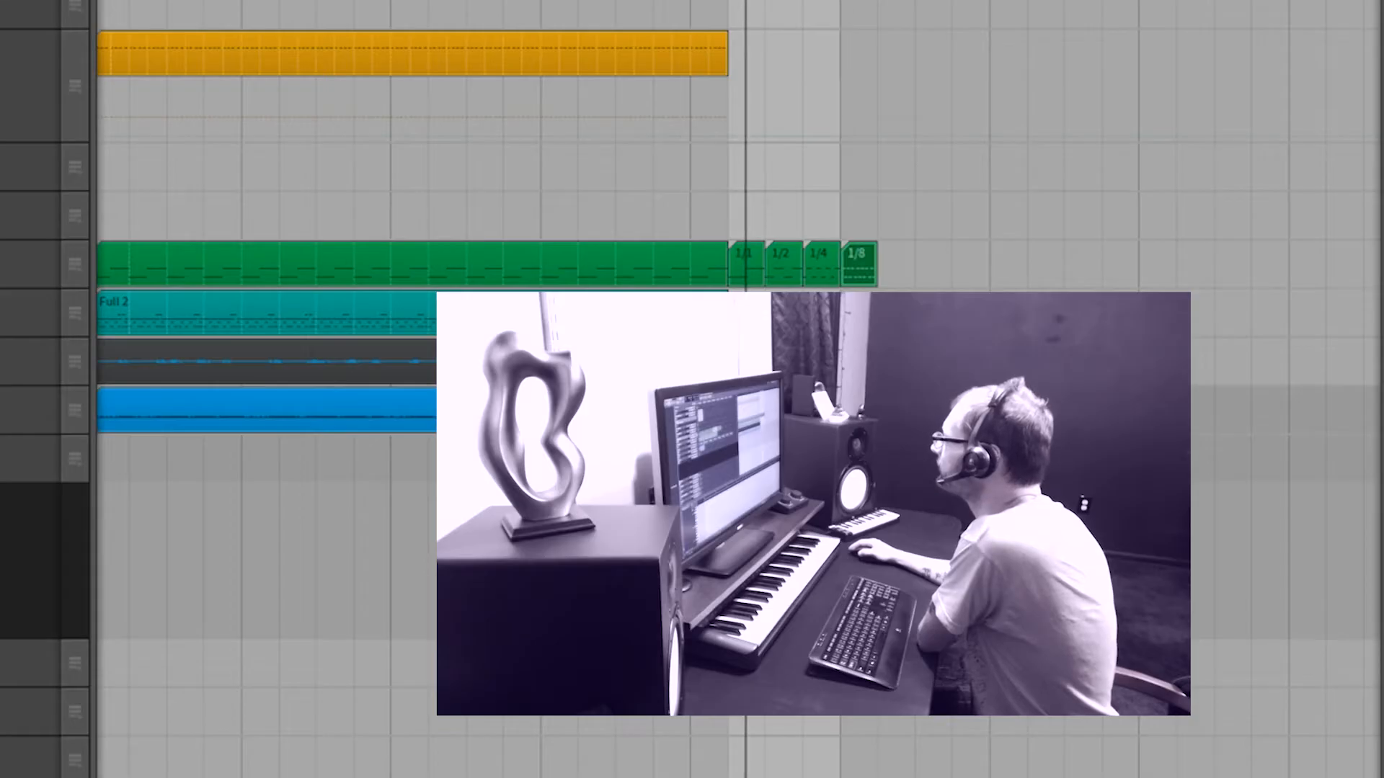
Step: Extend the arranger loop to the end of the 1/8 clip and select the 1/1, 1/2, 1/4 and 1/8 Bass Mono clips in turn
{"action": "left_click_drag", "start_coordinate": [840, 2], "coordinate": [877, 1]}
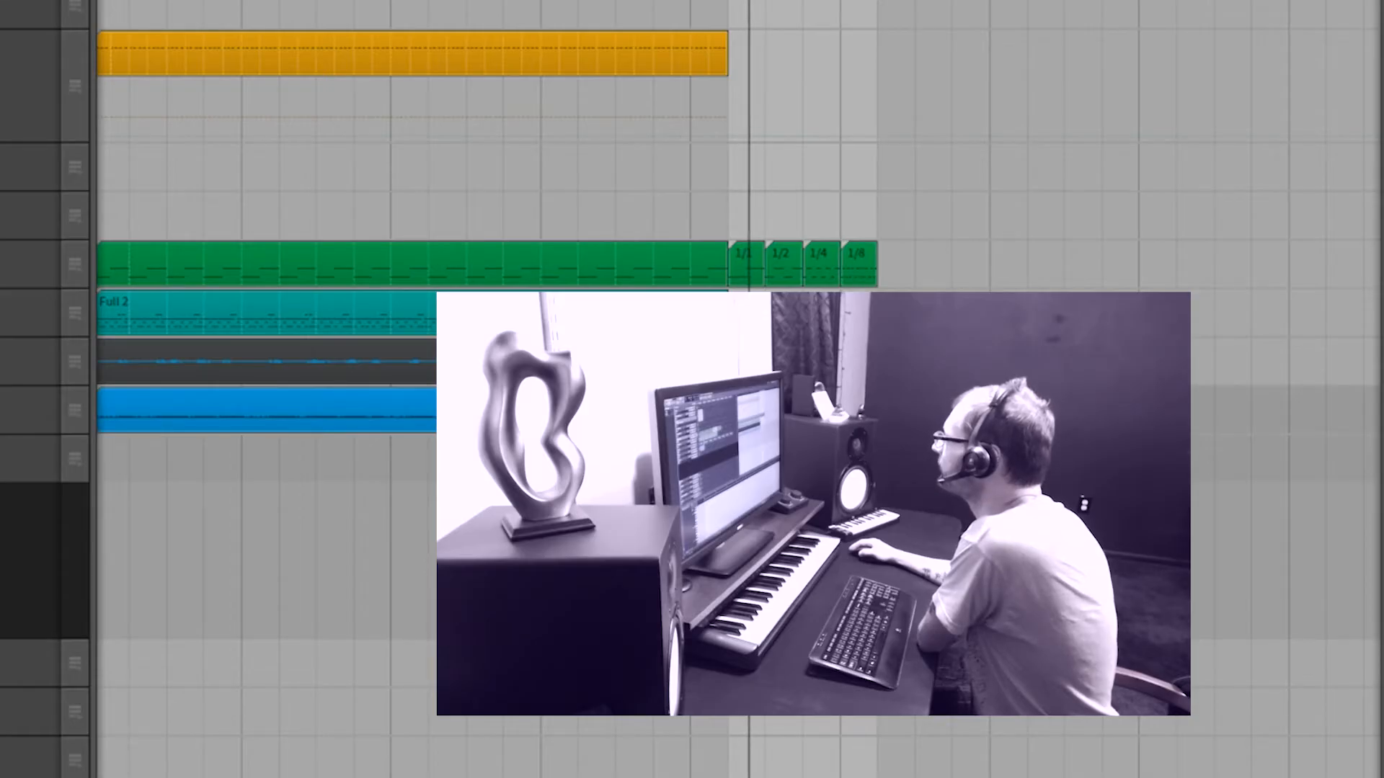
{"action": "left_click", "coordinate": [741, 248]}
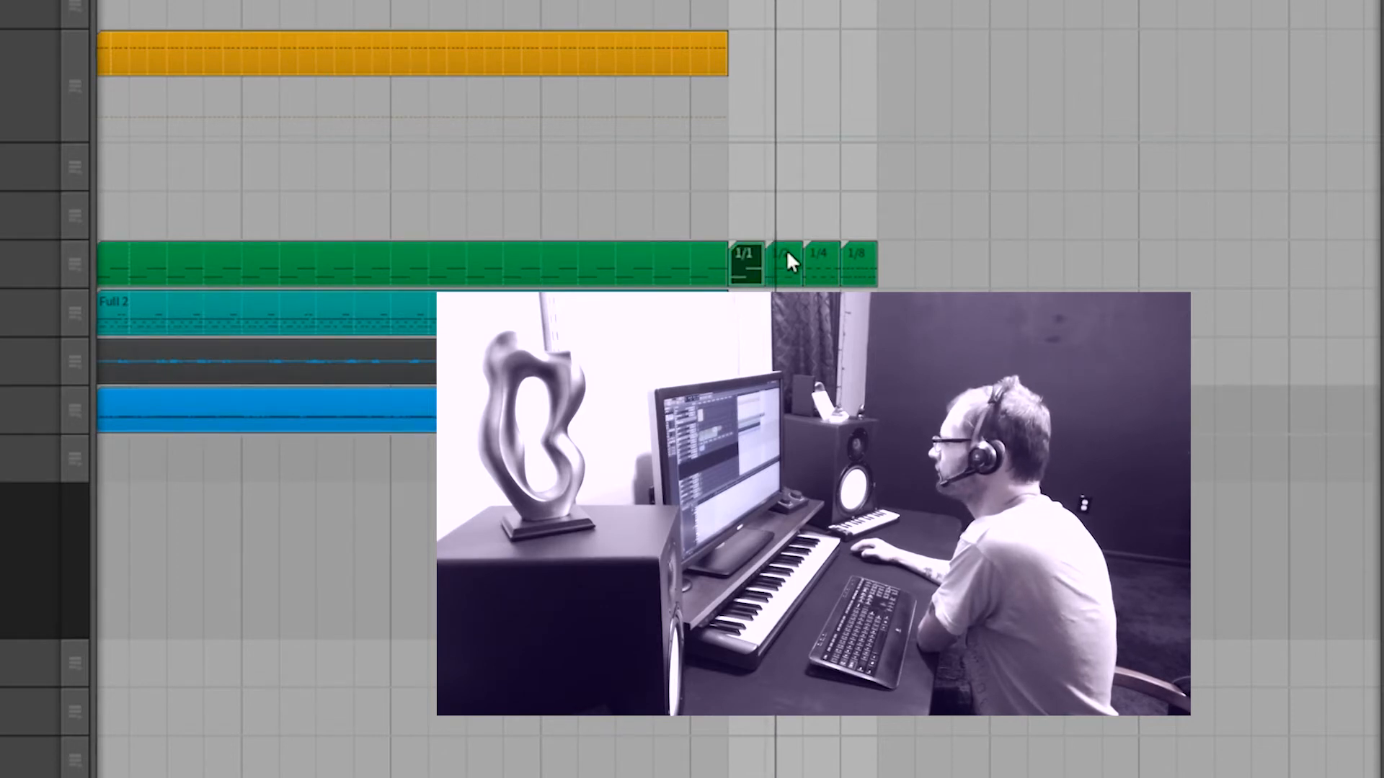
{"action": "left_click", "coordinate": [786, 248]}
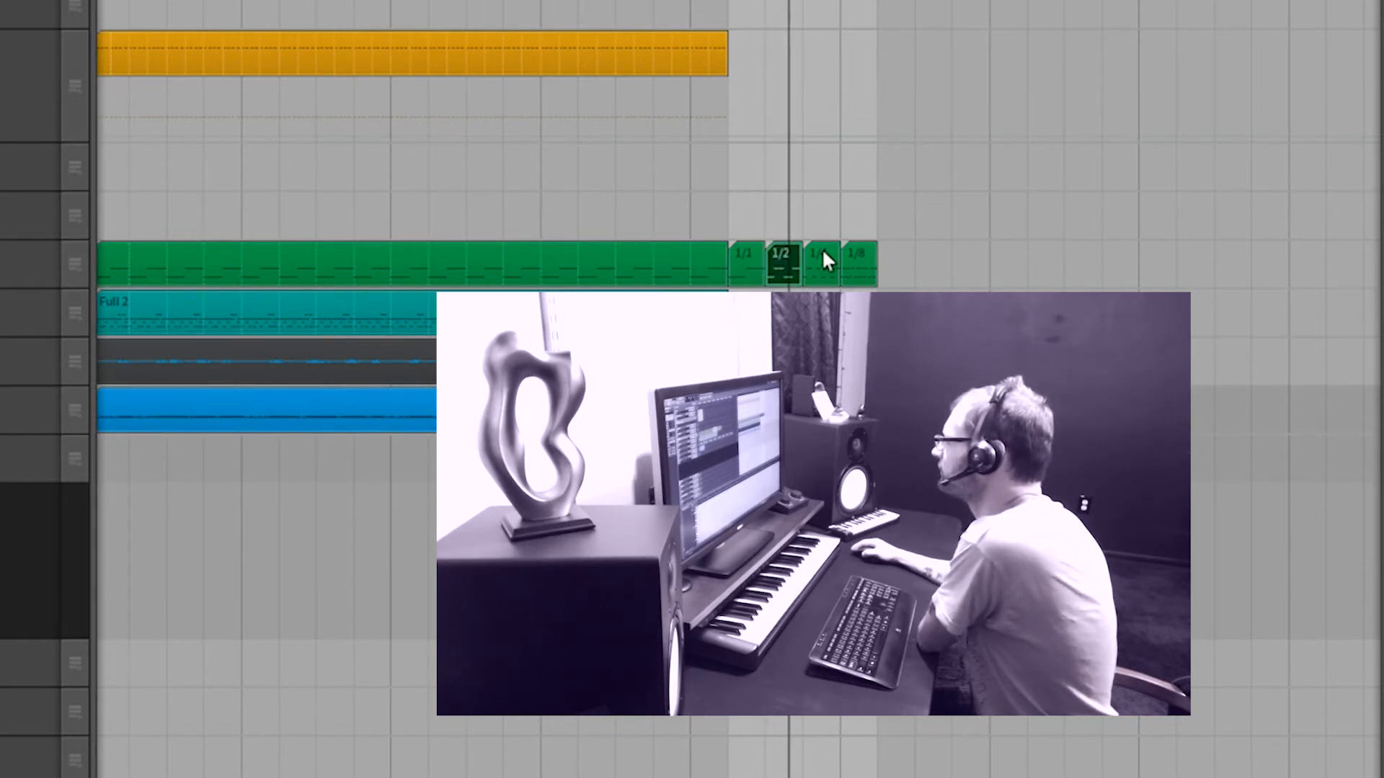
{"action": "left_click", "coordinate": [822, 252]}
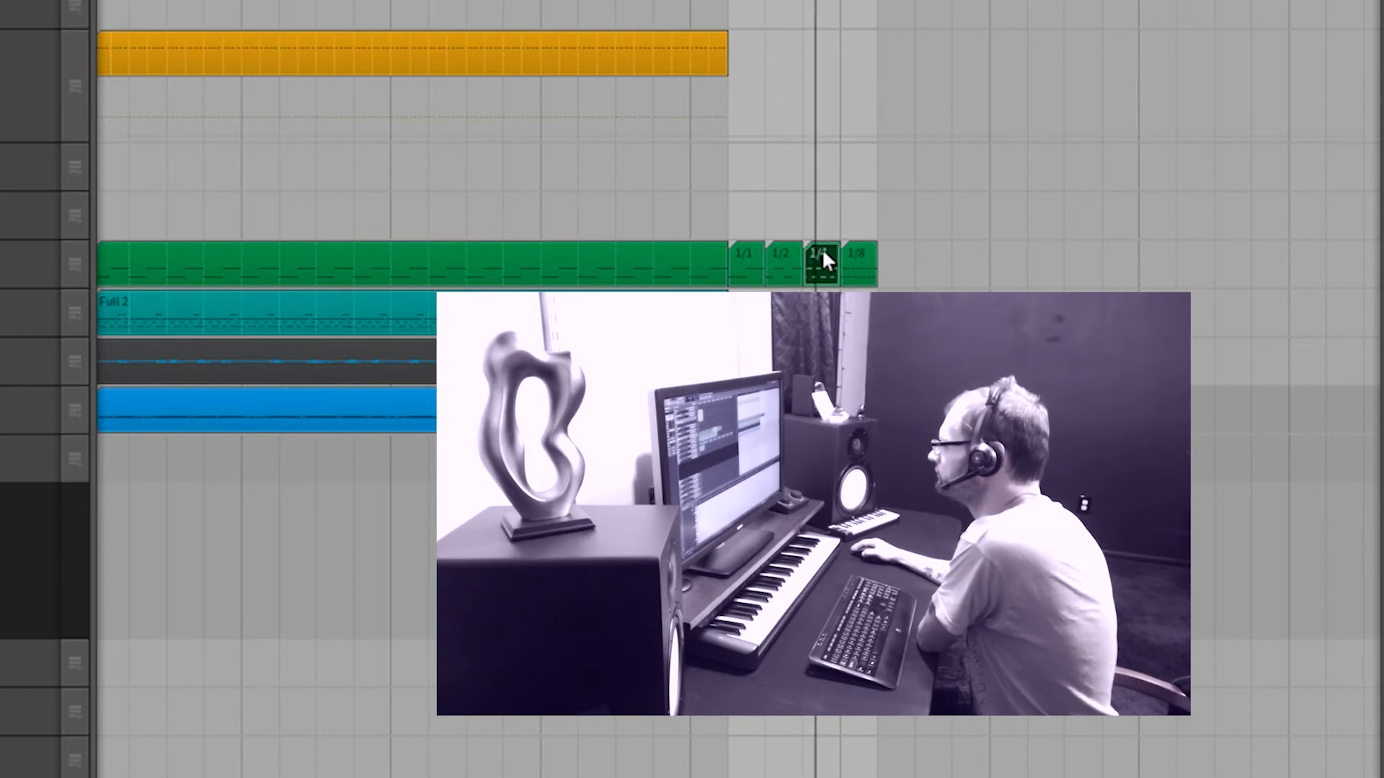
{"action": "left_click", "coordinate": [860, 250]}
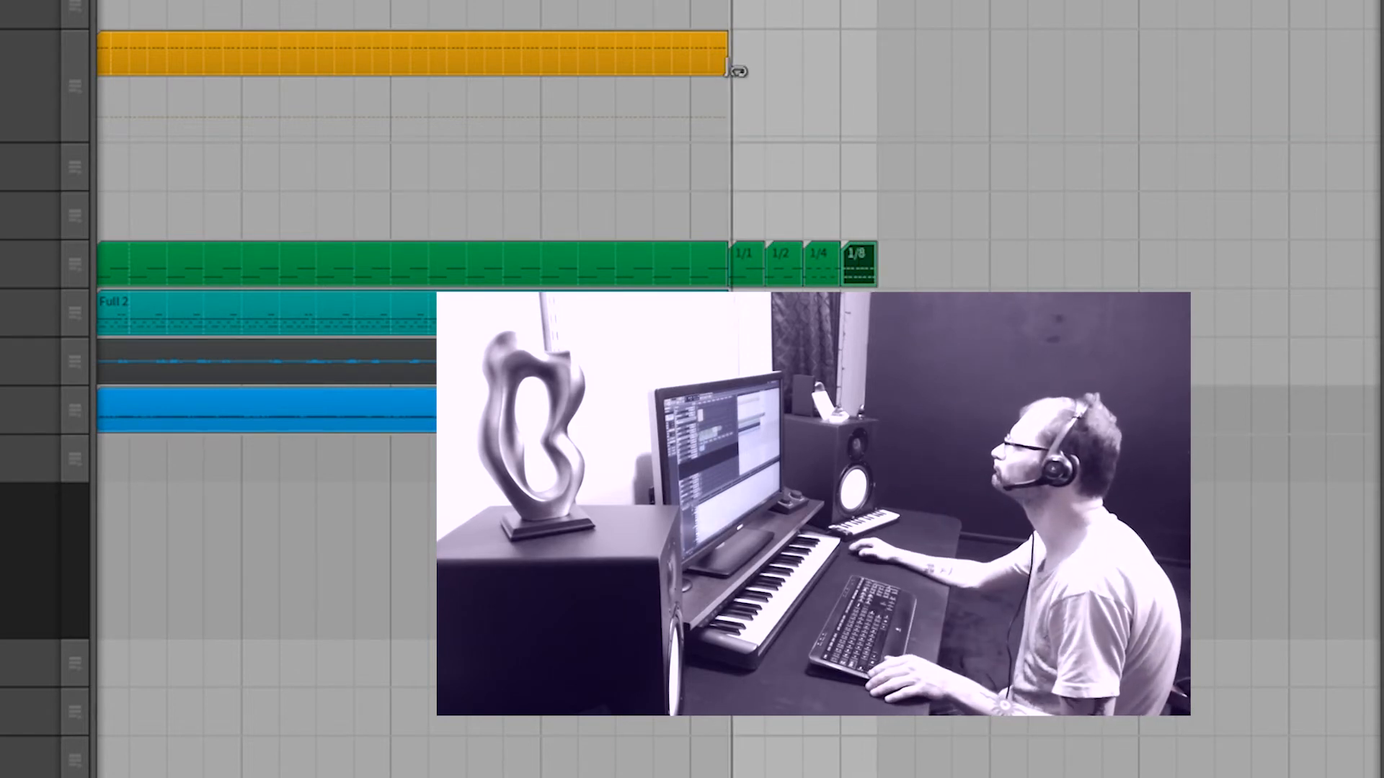
Step: Lengthen the Instrument Layer clip to about bar 55 and the Tight Kit 1 clip to about bar 57, and move the loop start to the 1/4 clip
{"action": "left_click_drag", "start_coordinate": [730, 70], "coordinate": [1096, 71]}
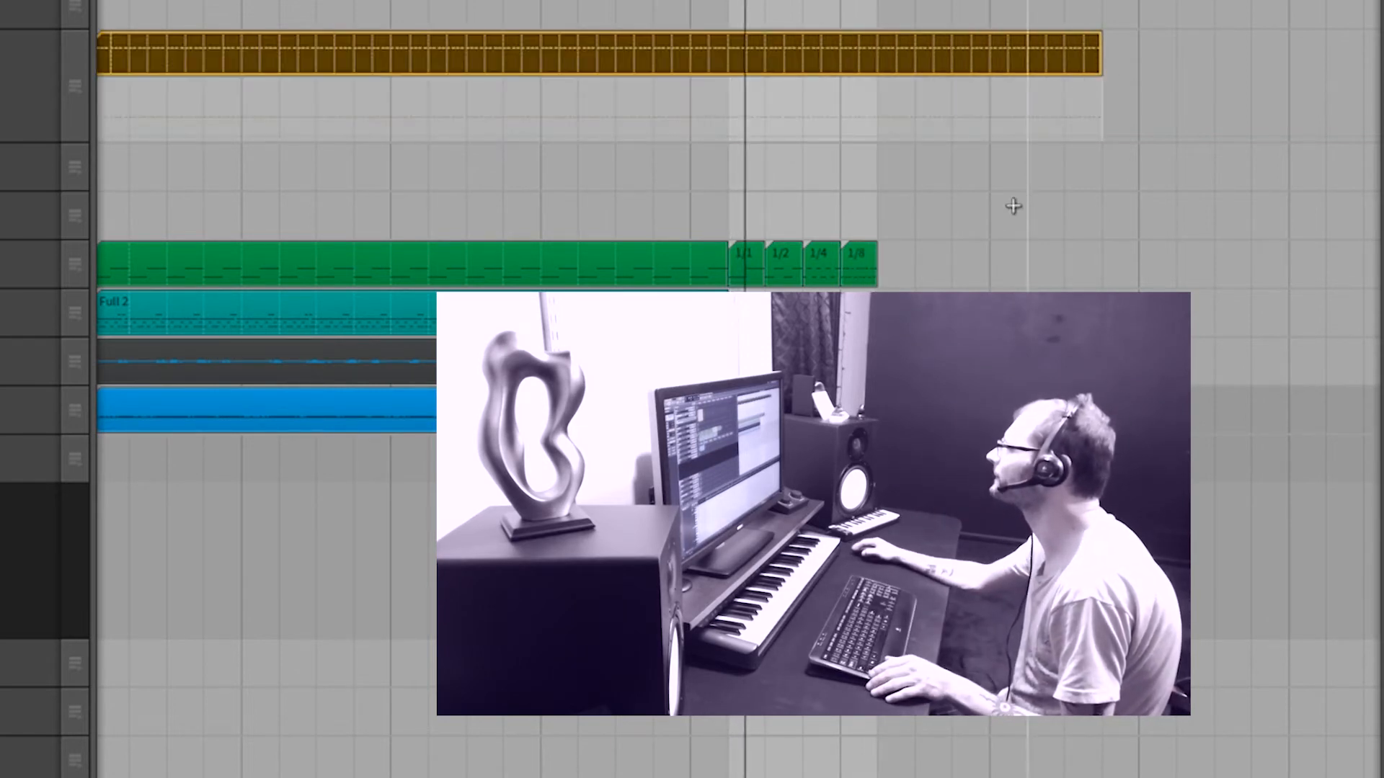
{"action": "left_click_drag", "start_coordinate": [728, 325], "coordinate": [1138, 326]}
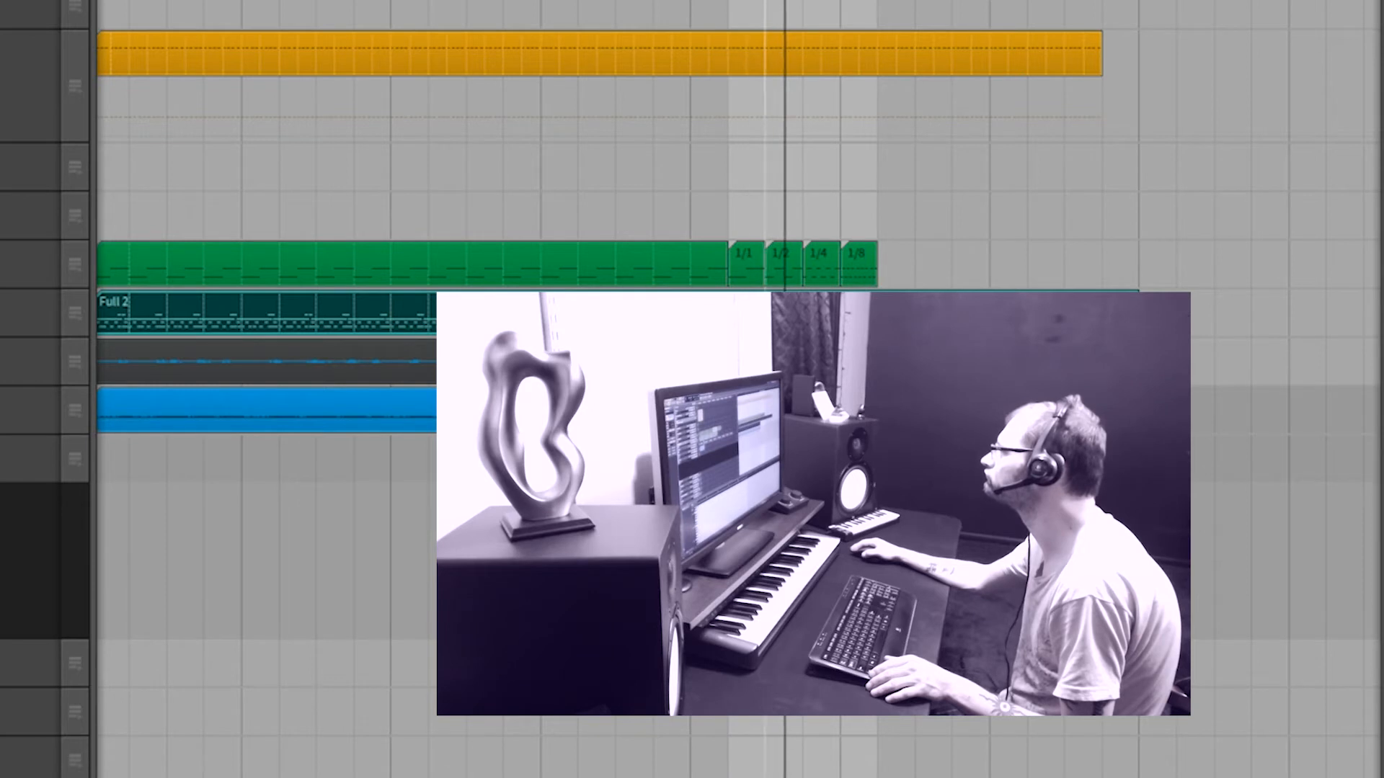
{"action": "left_click_drag", "start_coordinate": [728, 2], "coordinate": [803, 3]}
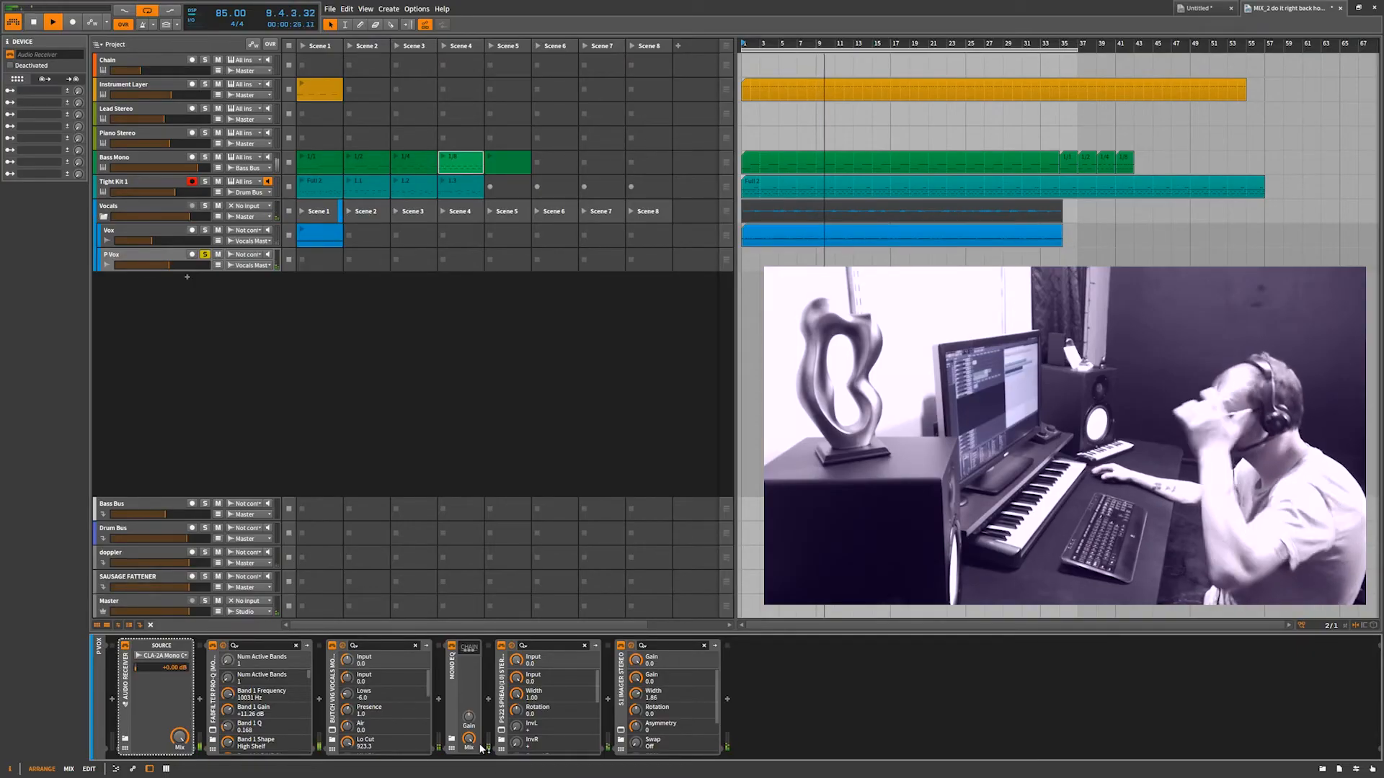
Step: Solo the Vox track alongside P Vox and open its CLA-2A compressor window in the empty area below the tracks
{"action": "left_click", "coordinate": [206, 230]}
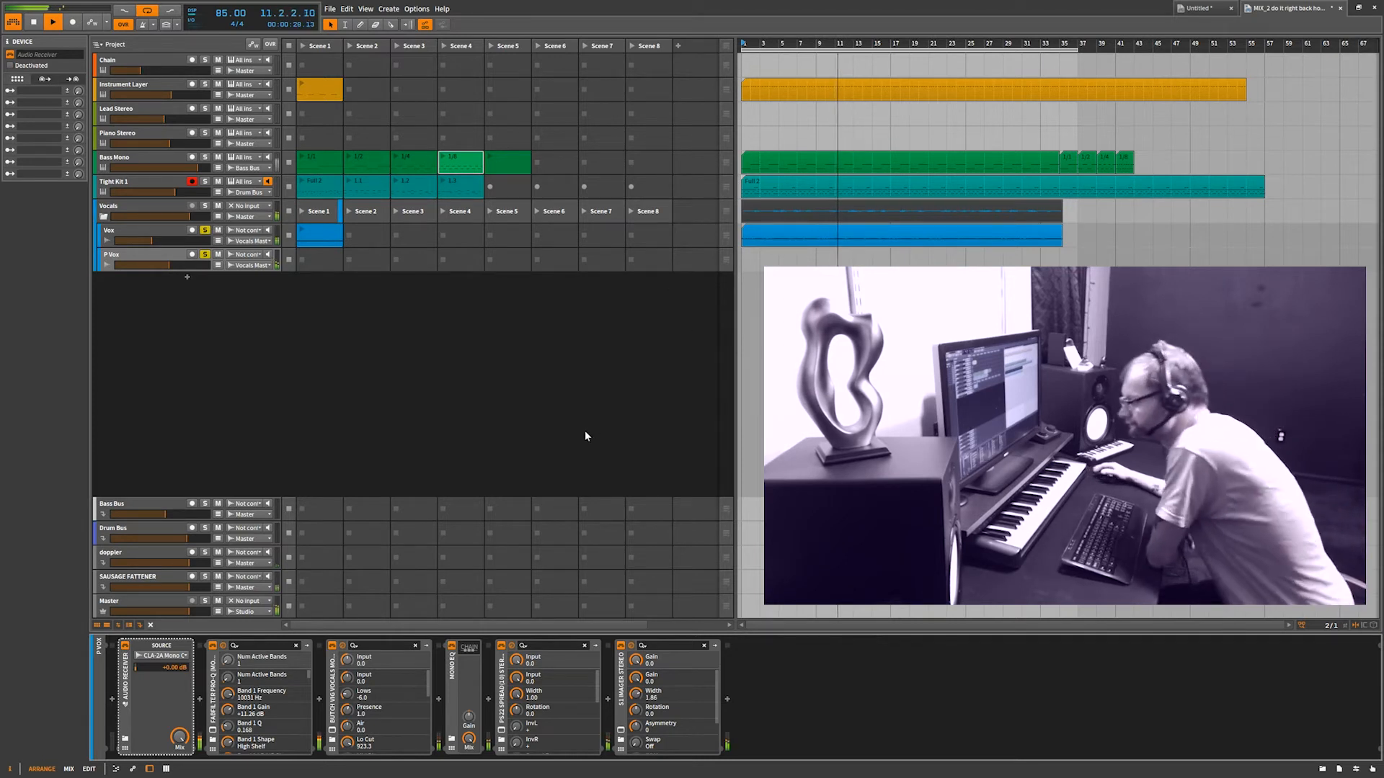
{"action": "left_click", "coordinate": [153, 233]}
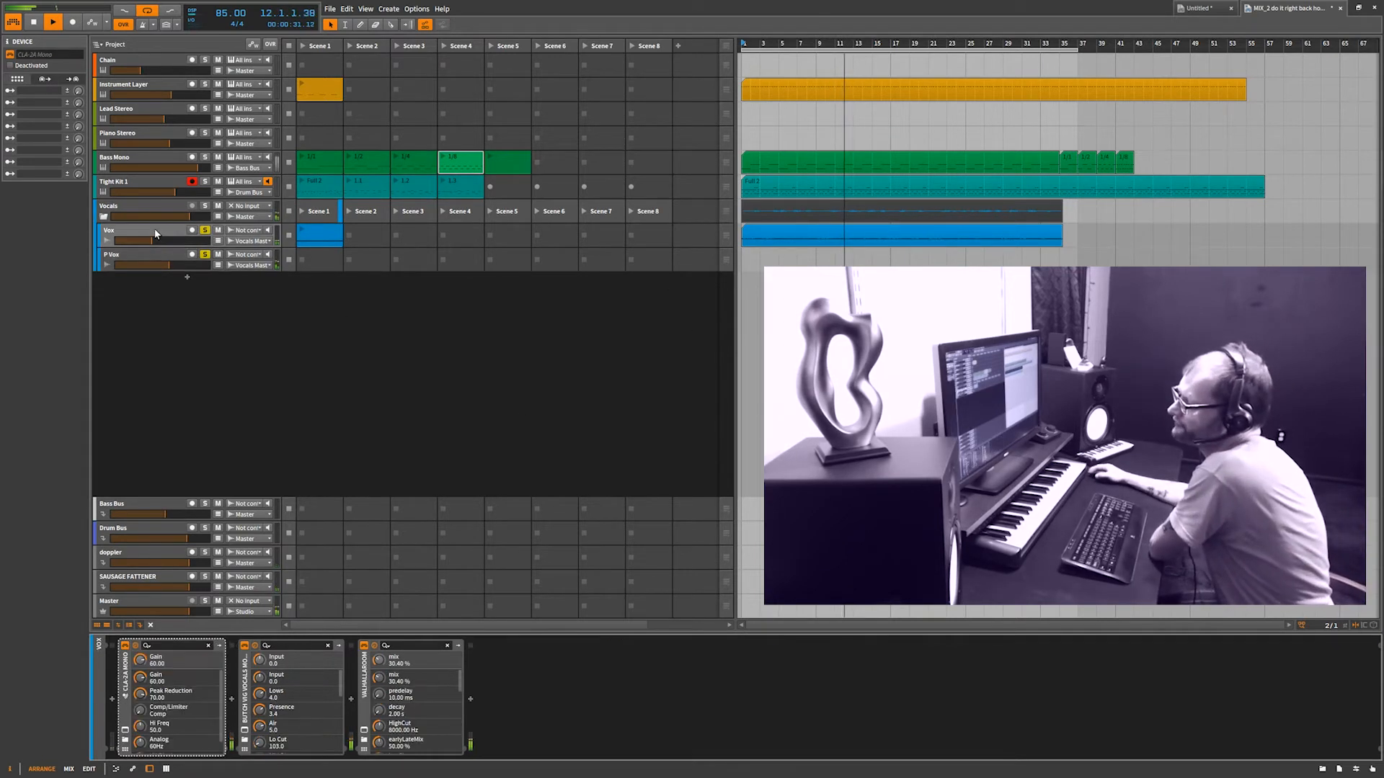
{"action": "left_click", "coordinate": [124, 731]}
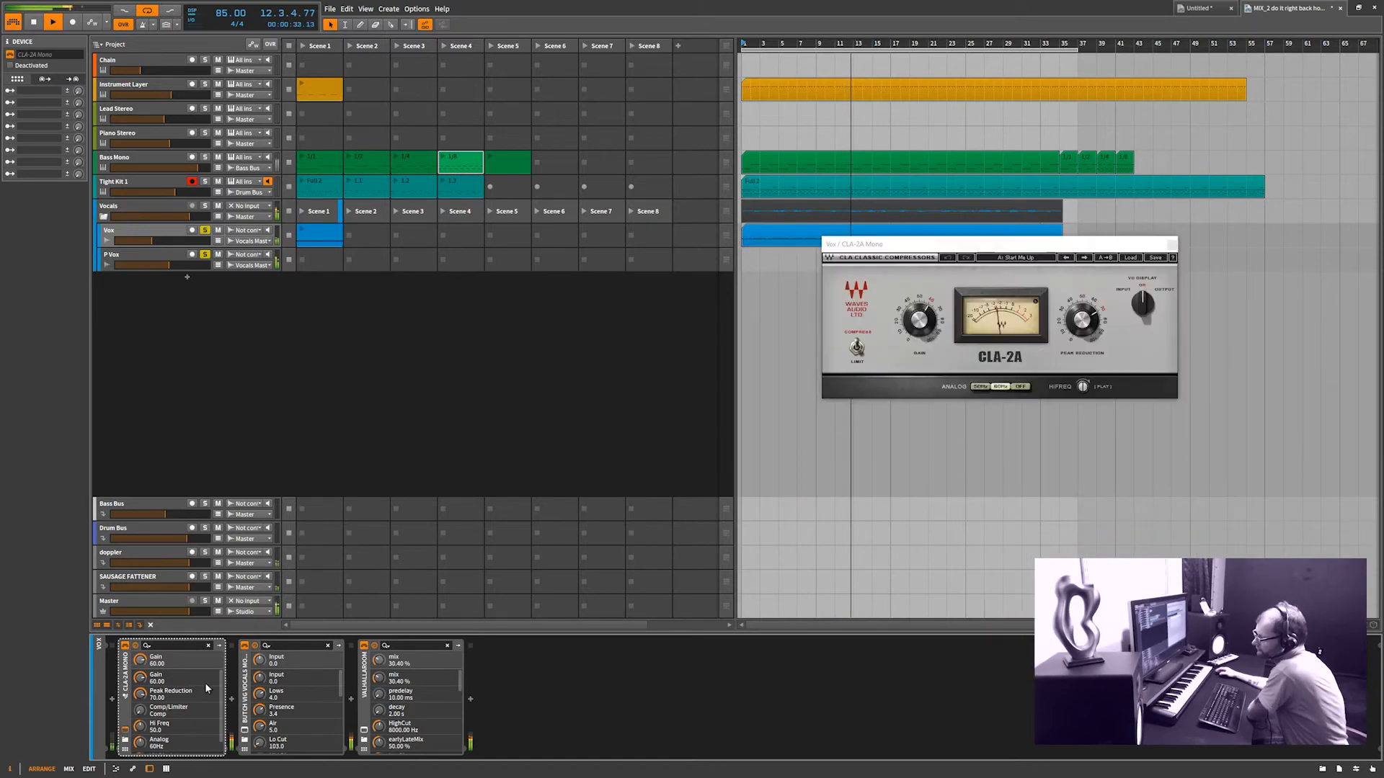
{"action": "left_click_drag", "start_coordinate": [919, 242], "coordinate": [356, 305]}
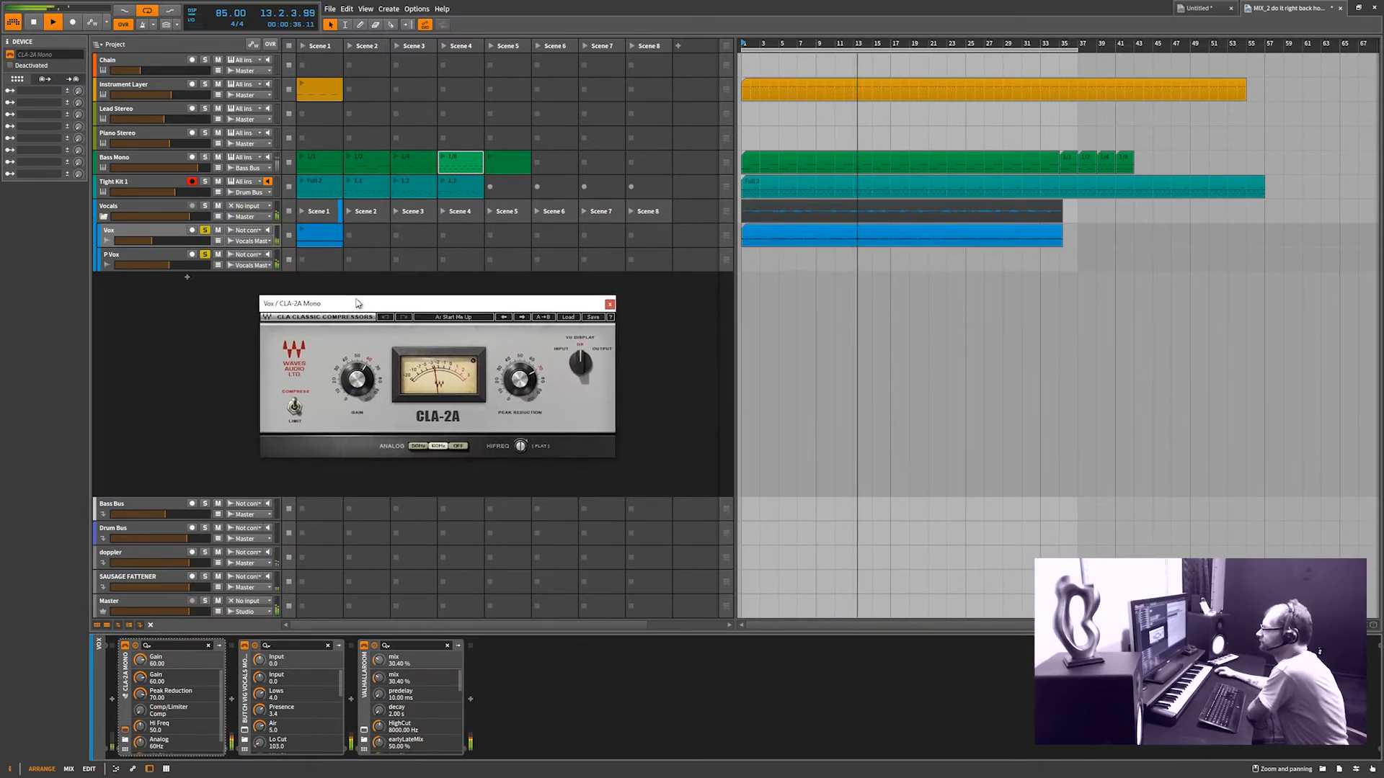
Step: Open the Vox track's Butch Vig Vocals window beside the compressor, stop playback and open its ValhallaRoom reverb
{"action": "left_click", "coordinate": [245, 731]}
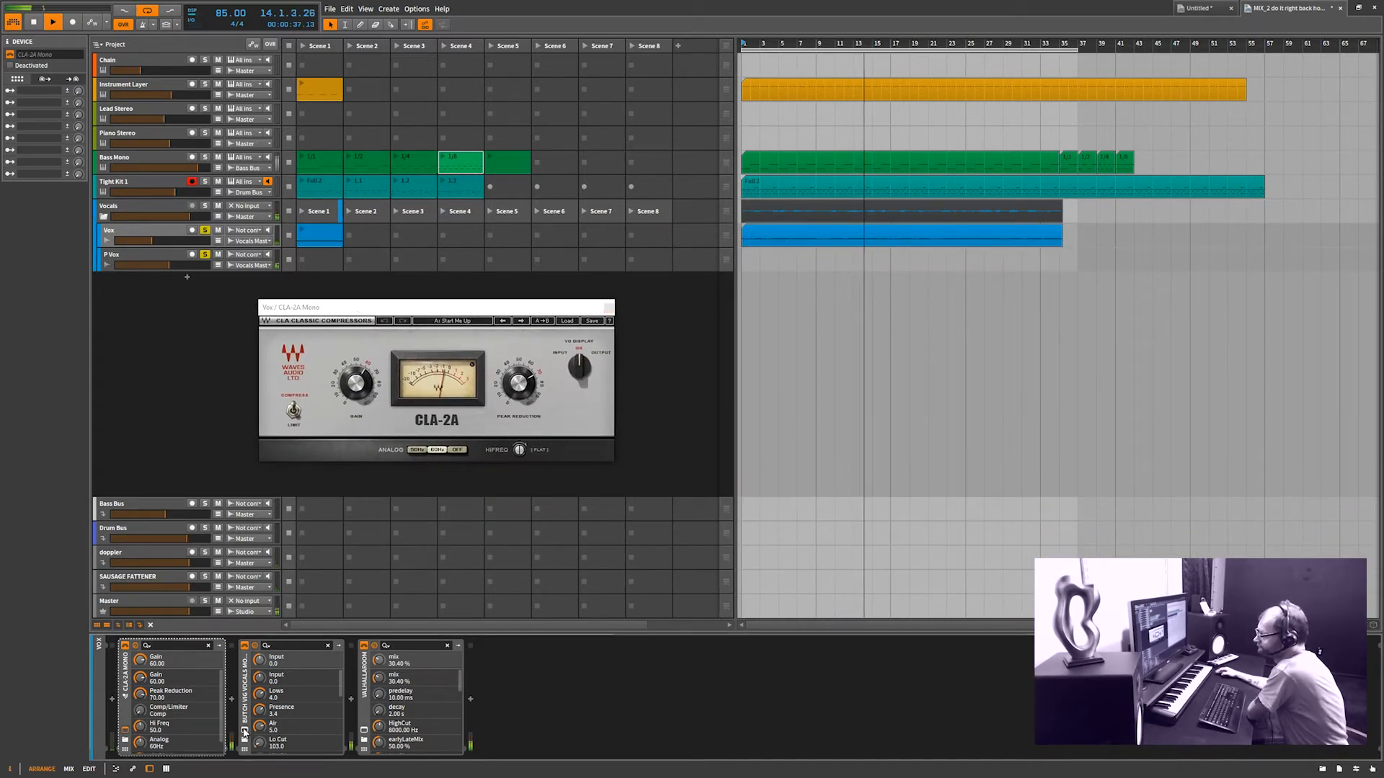
{"action": "left_click_drag", "start_coordinate": [950, 177], "coordinate": [817, 202]}
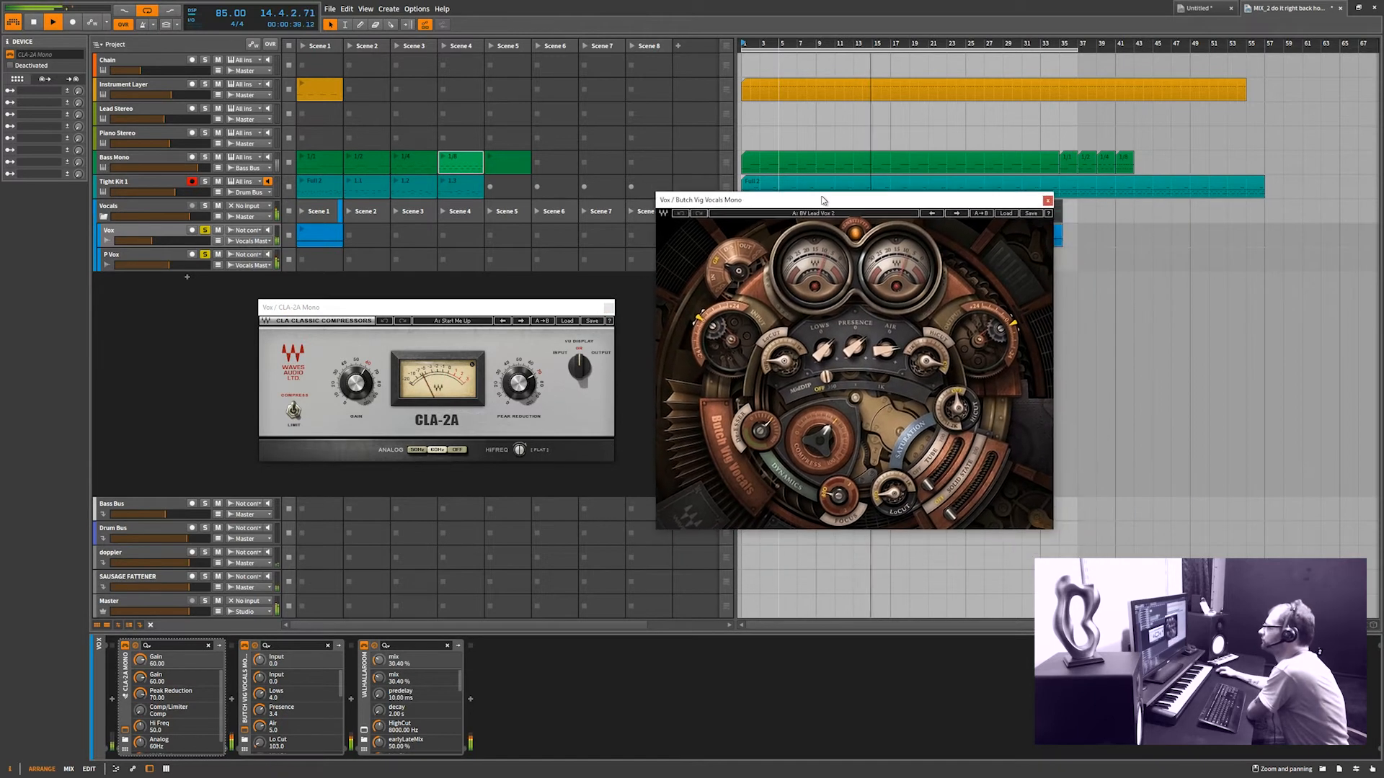
{"action": "key", "text": "space"}
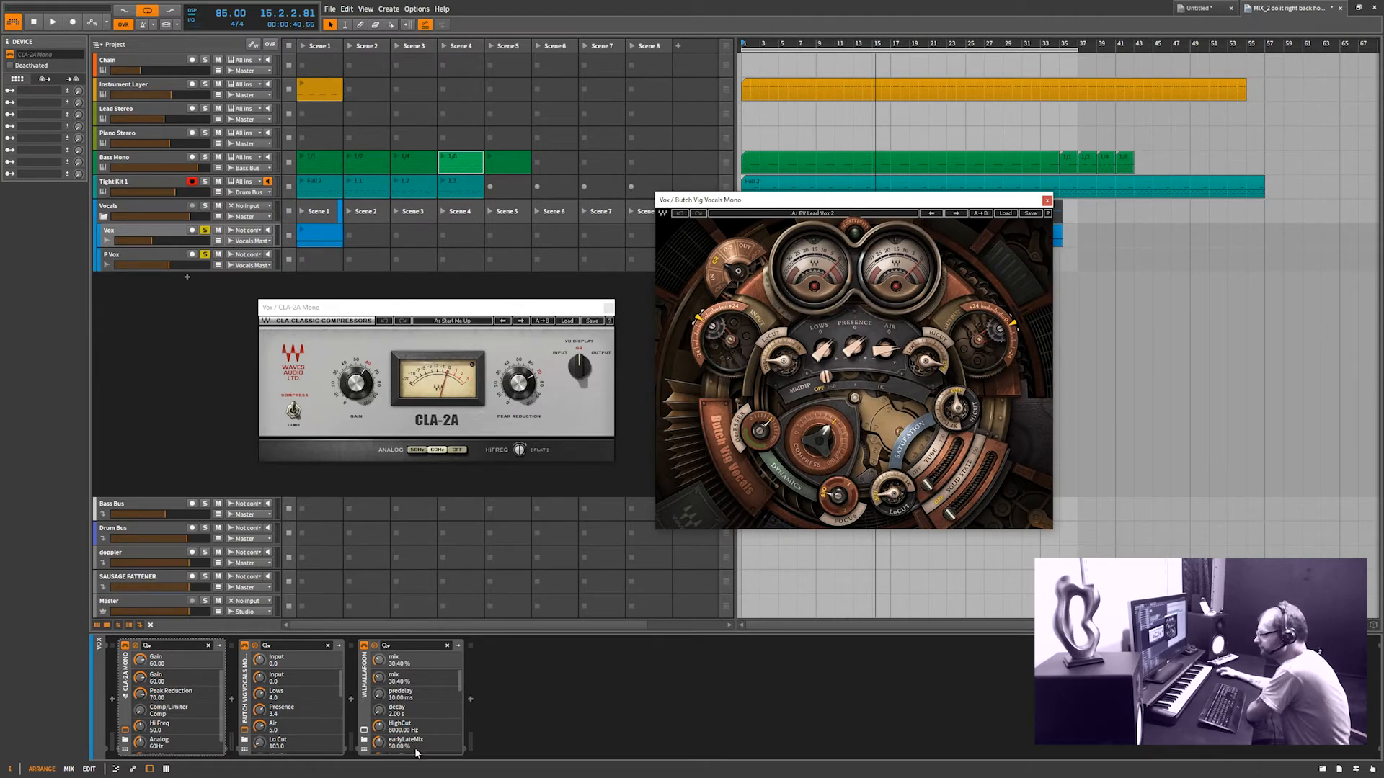
{"action": "left_click", "coordinate": [364, 730]}
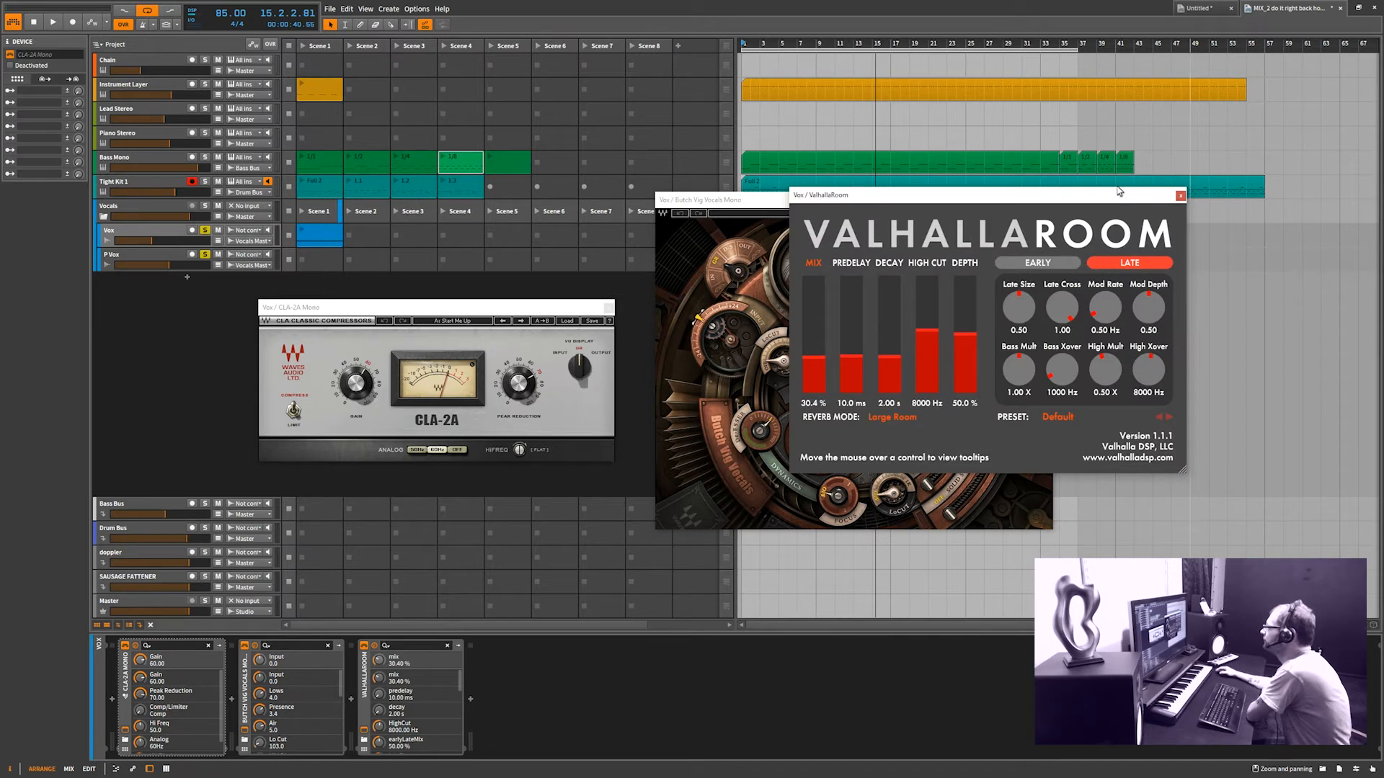
Step: Arrange the Vox track's CLA-2A, Butch Vig Vocals and ValhallaRoom windows side by side without overlap
{"action": "left_click_drag", "start_coordinate": [1092, 203], "coordinate": [1346, 259]}
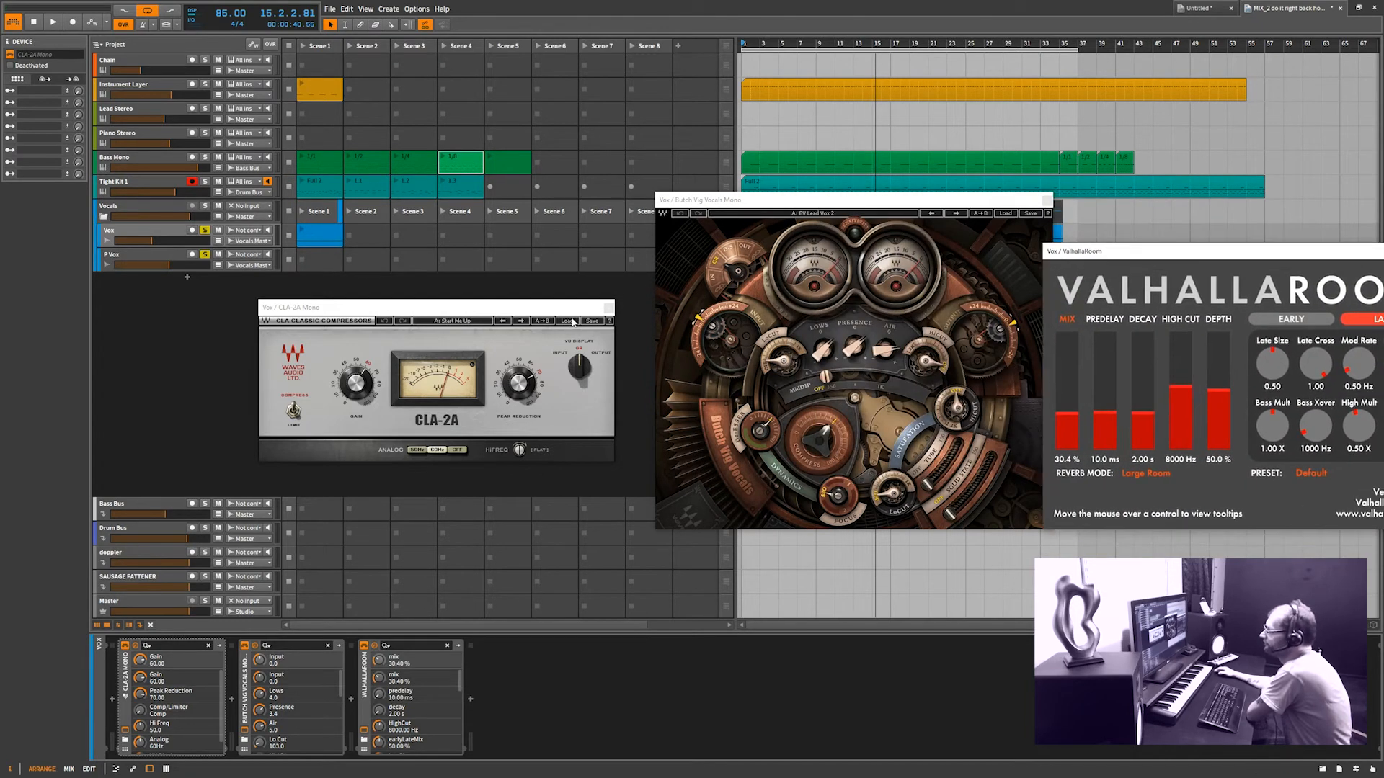
{"action": "left_click_drag", "start_coordinate": [573, 309], "coordinate": [422, 325]}
{"action": "left_click_drag", "start_coordinate": [892, 204], "coordinate": [728, 220]}
{"action": "left_click_drag", "start_coordinate": [1165, 252], "coordinate": [1023, 246]}
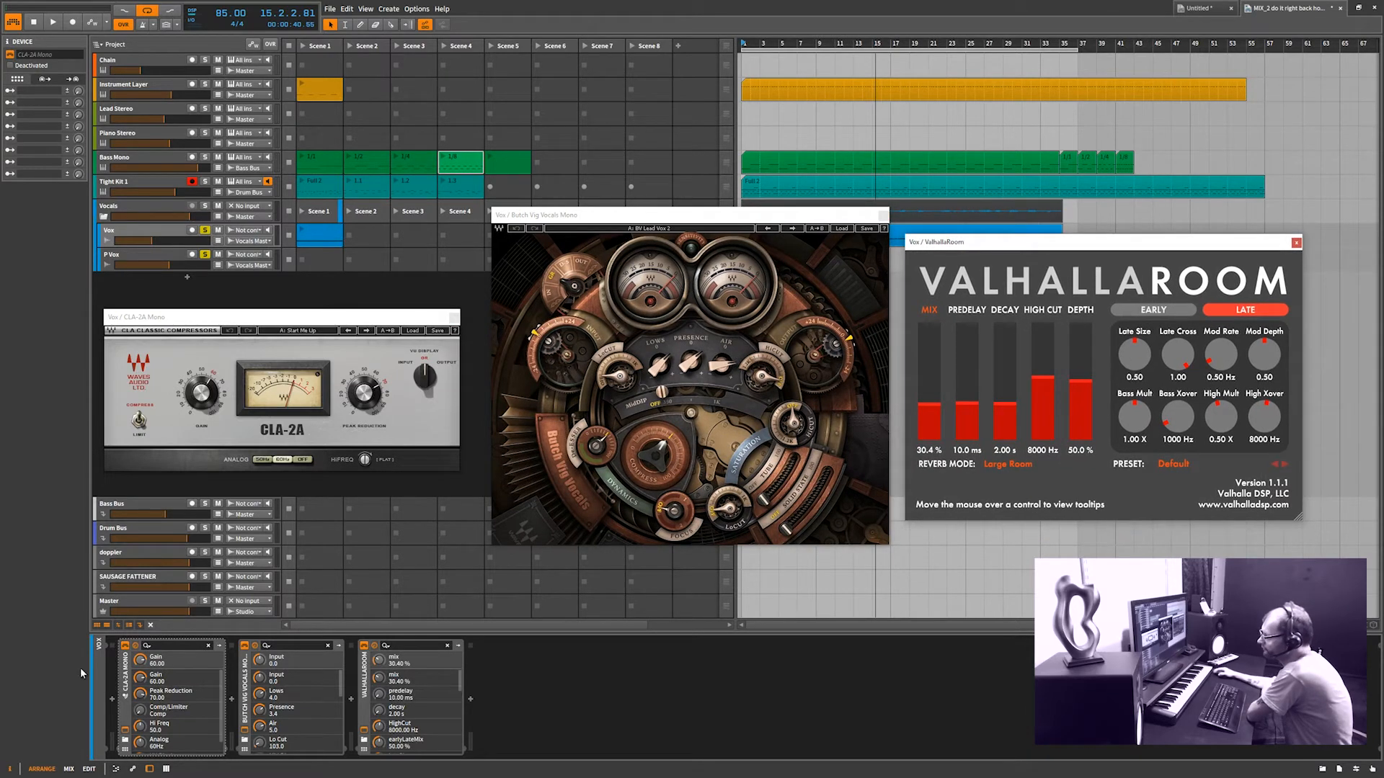
Step: Reselect the Vox track, listen to it soloed alone, and switch the solo to P Vox for comparison
{"action": "key", "text": "Up"}
{"action": "key", "text": "Up"}
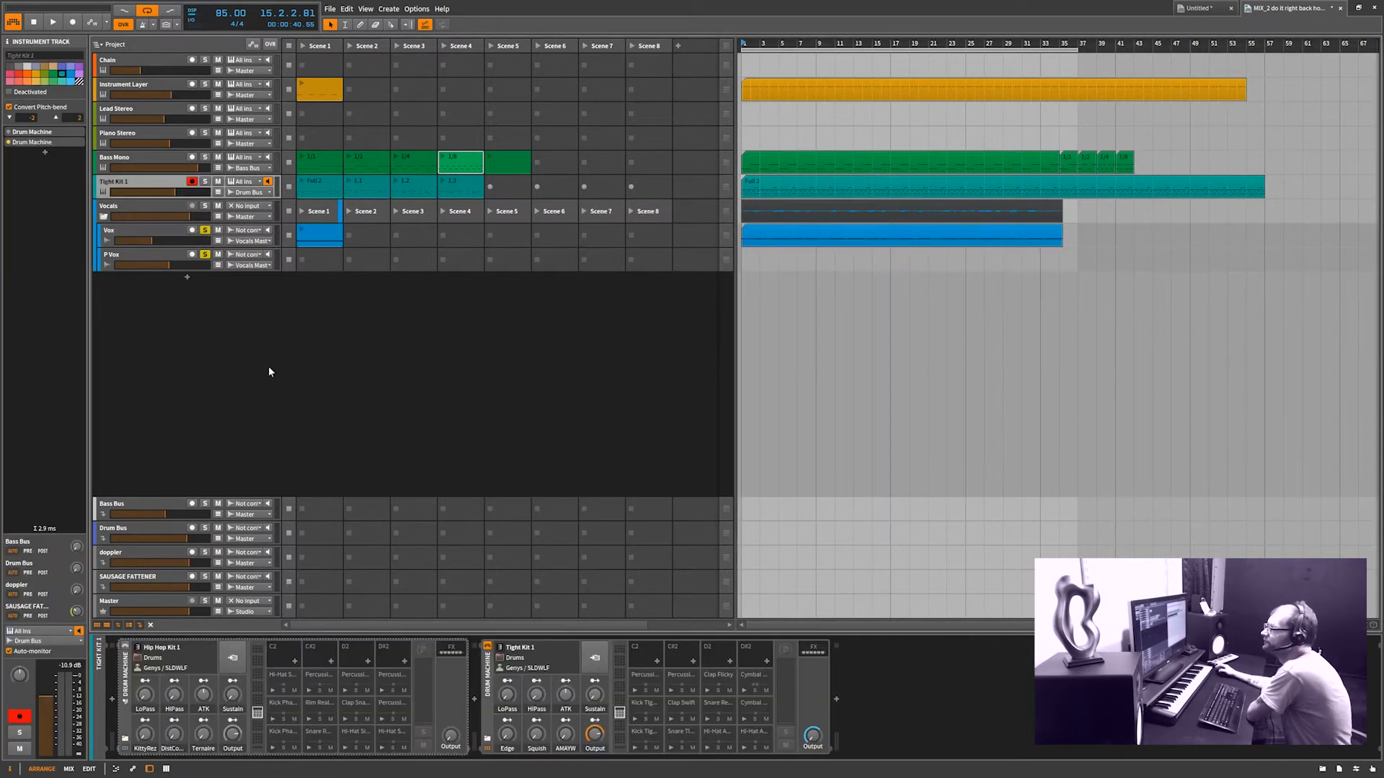
{"action": "left_click", "coordinate": [166, 228]}
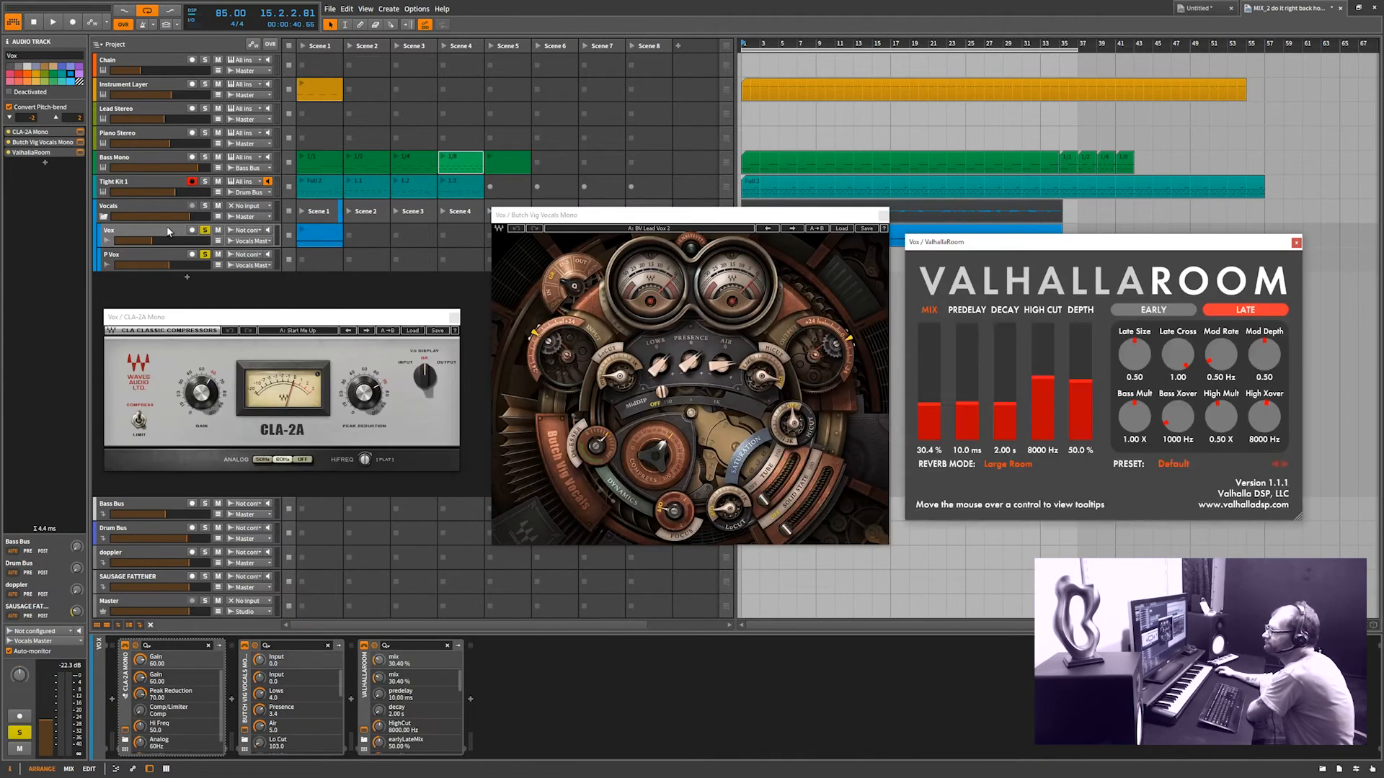
{"action": "left_click", "coordinate": [205, 255]}
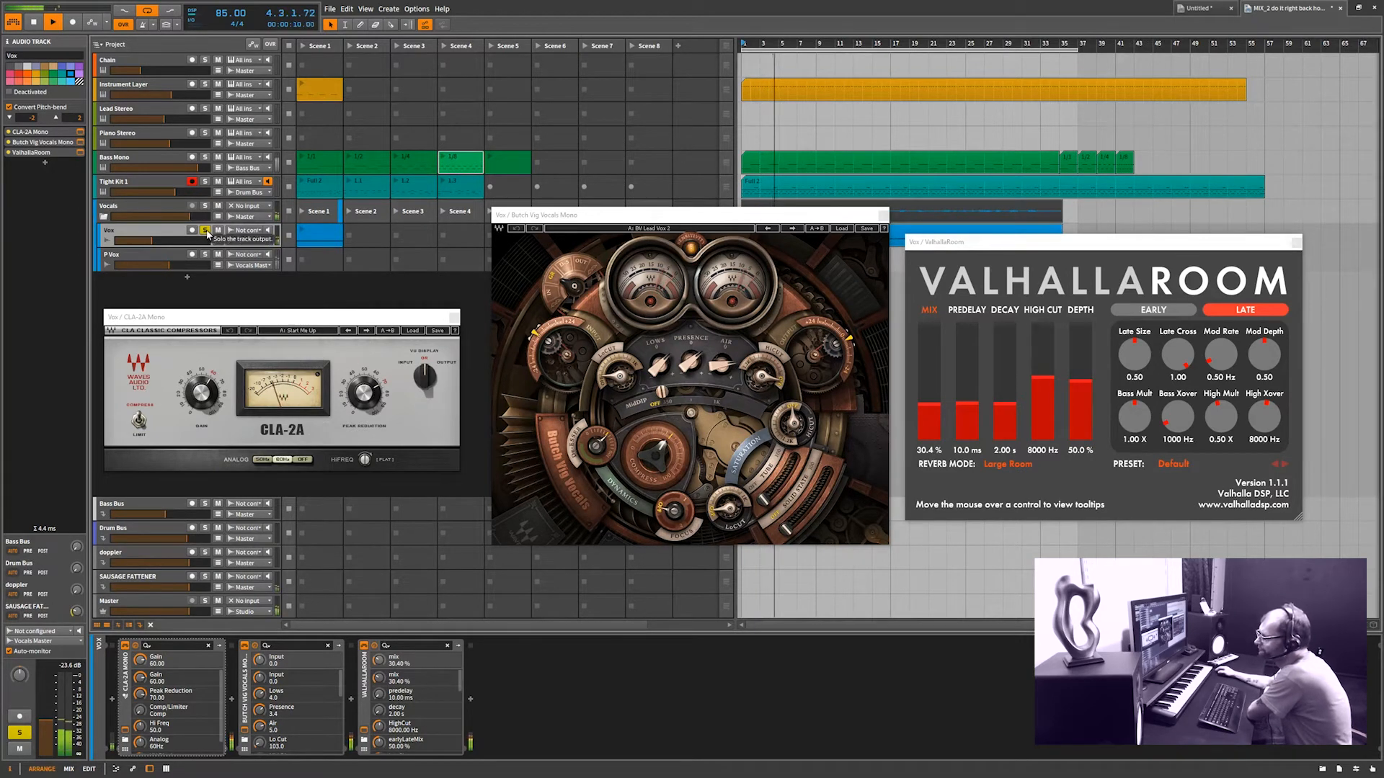
{"action": "left_click", "coordinate": [206, 256]}
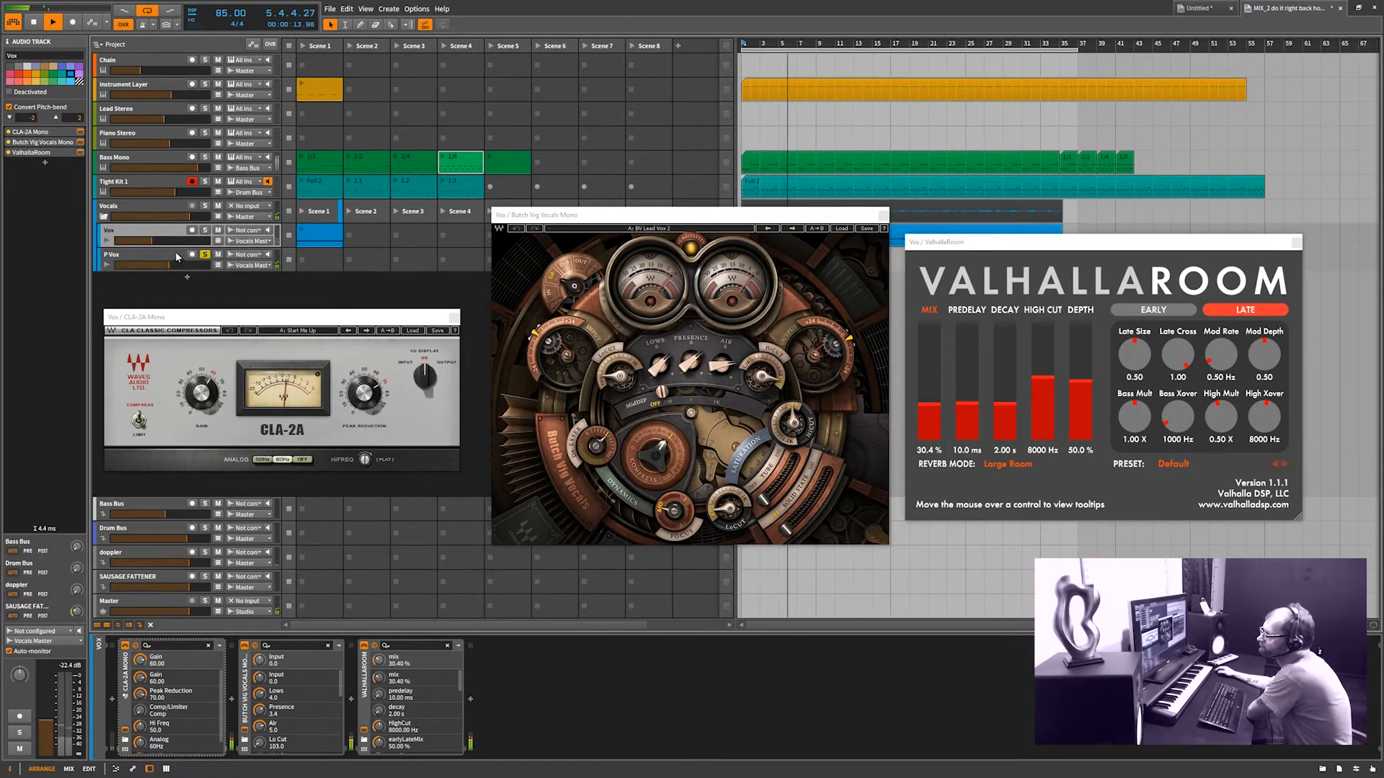
Step: Select the P Vox track and open its FabFilter Pro-Q and Butch Vig Vocals windows side by side
{"action": "left_click", "coordinate": [184, 261]}
{"action": "left_click", "coordinate": [213, 732]}
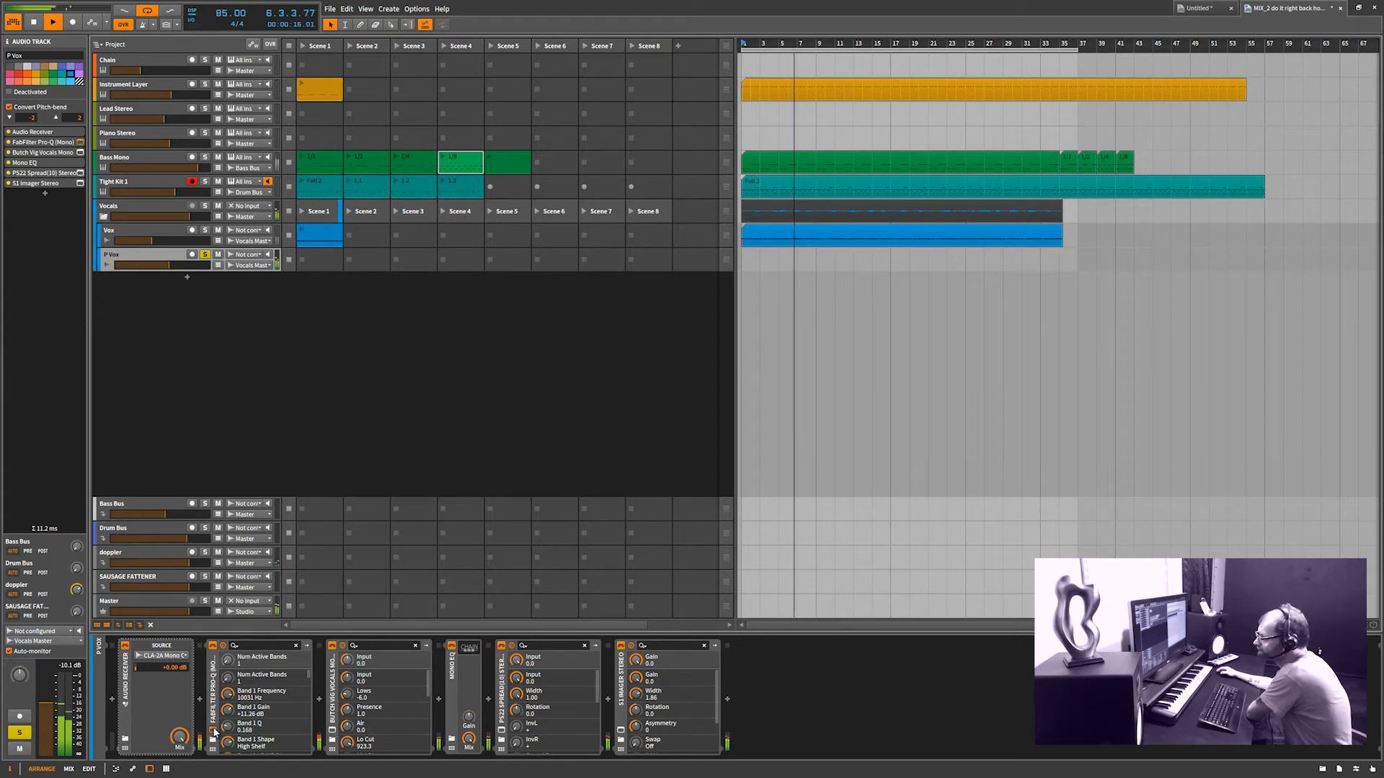
{"action": "left_click_drag", "start_coordinate": [918, 201], "coordinate": [260, 336]}
{"action": "left_click", "coordinate": [332, 732]}
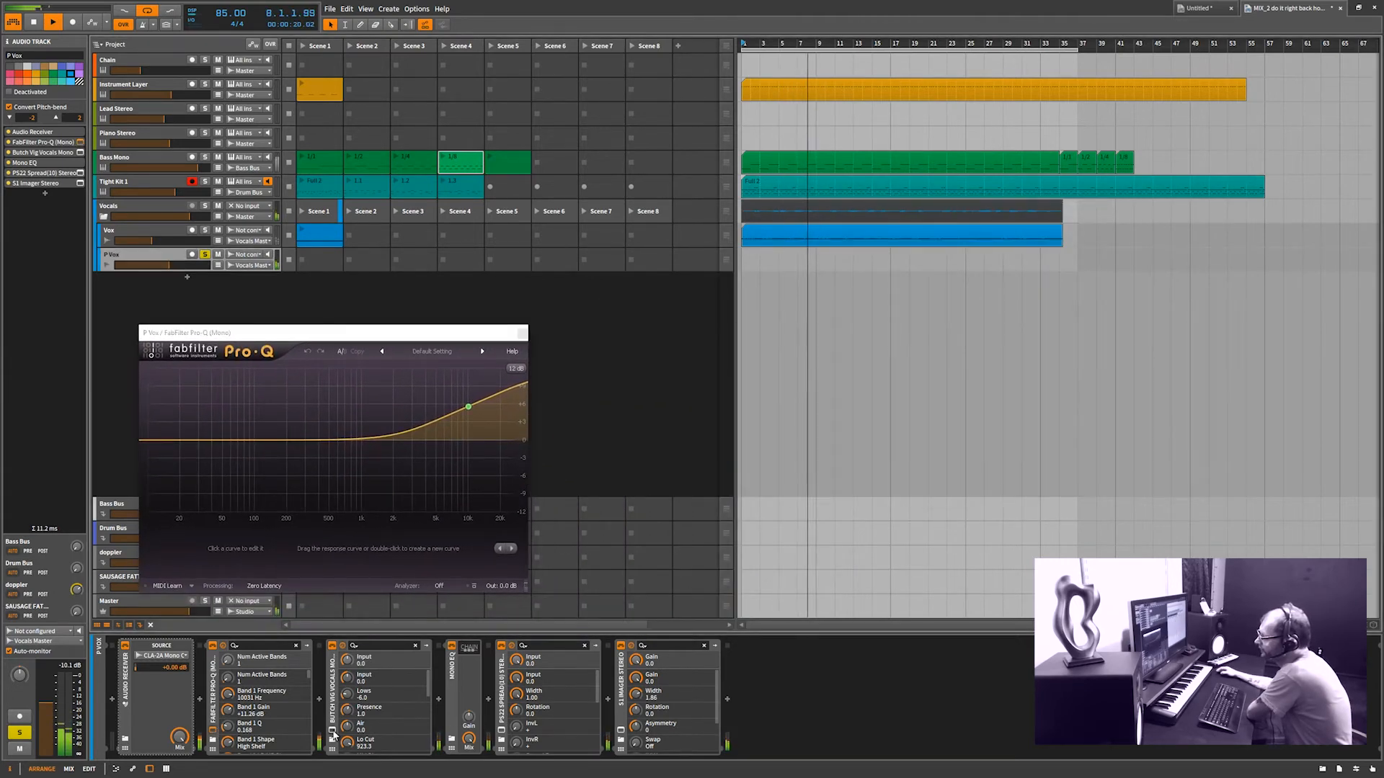
{"action": "left_click_drag", "start_coordinate": [387, 337], "coordinate": [250, 290]}
{"action": "left_click_drag", "start_coordinate": [907, 173], "coordinate": [525, 261]}
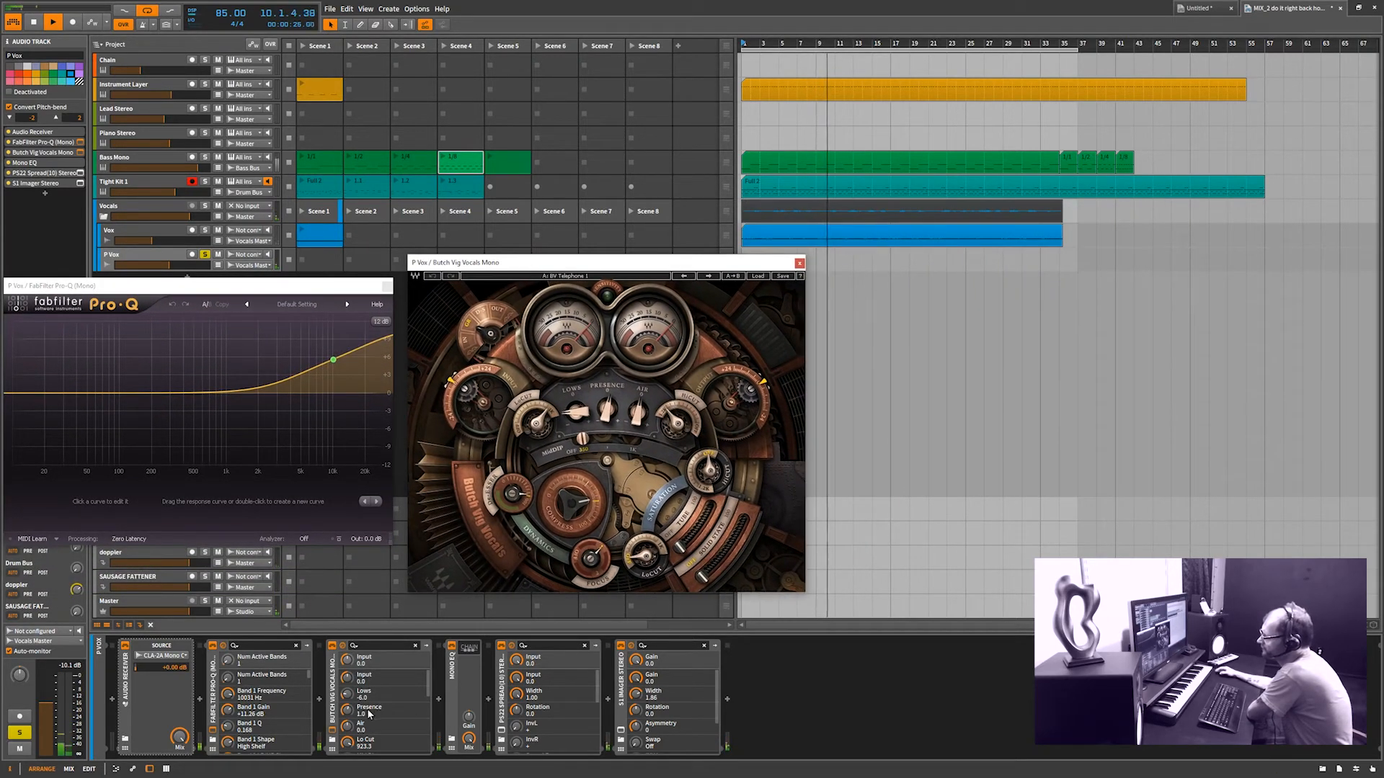
Step: Open the P Vox track's PS22 Spread and S1 Imager windows and stack them beside Butch Vig Vocals
{"action": "left_click", "coordinate": [502, 729]}
{"action": "left_click_drag", "start_coordinate": [1018, 229], "coordinate": [926, 244]}
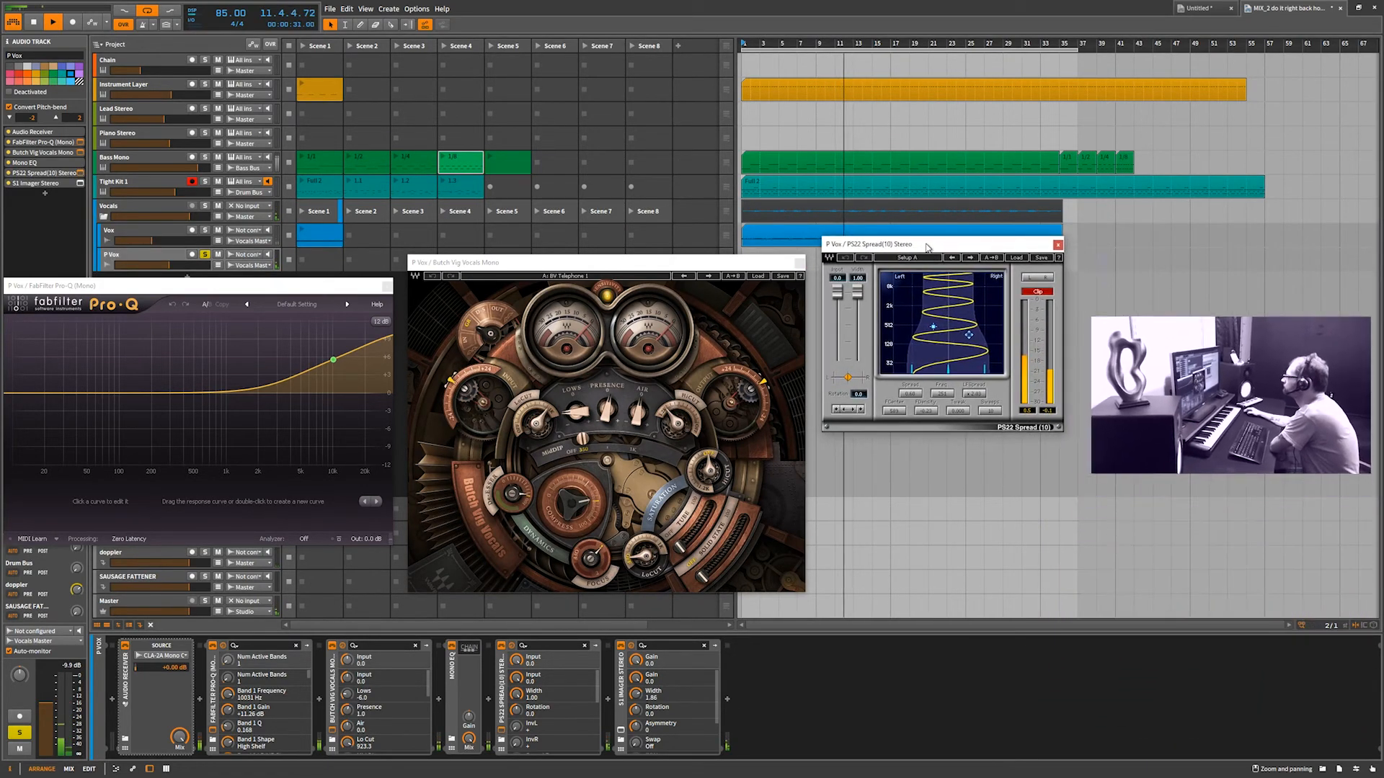
{"action": "left_click", "coordinate": [621, 729]}
{"action": "left_click_drag", "start_coordinate": [1069, 237], "coordinate": [1003, 465]}
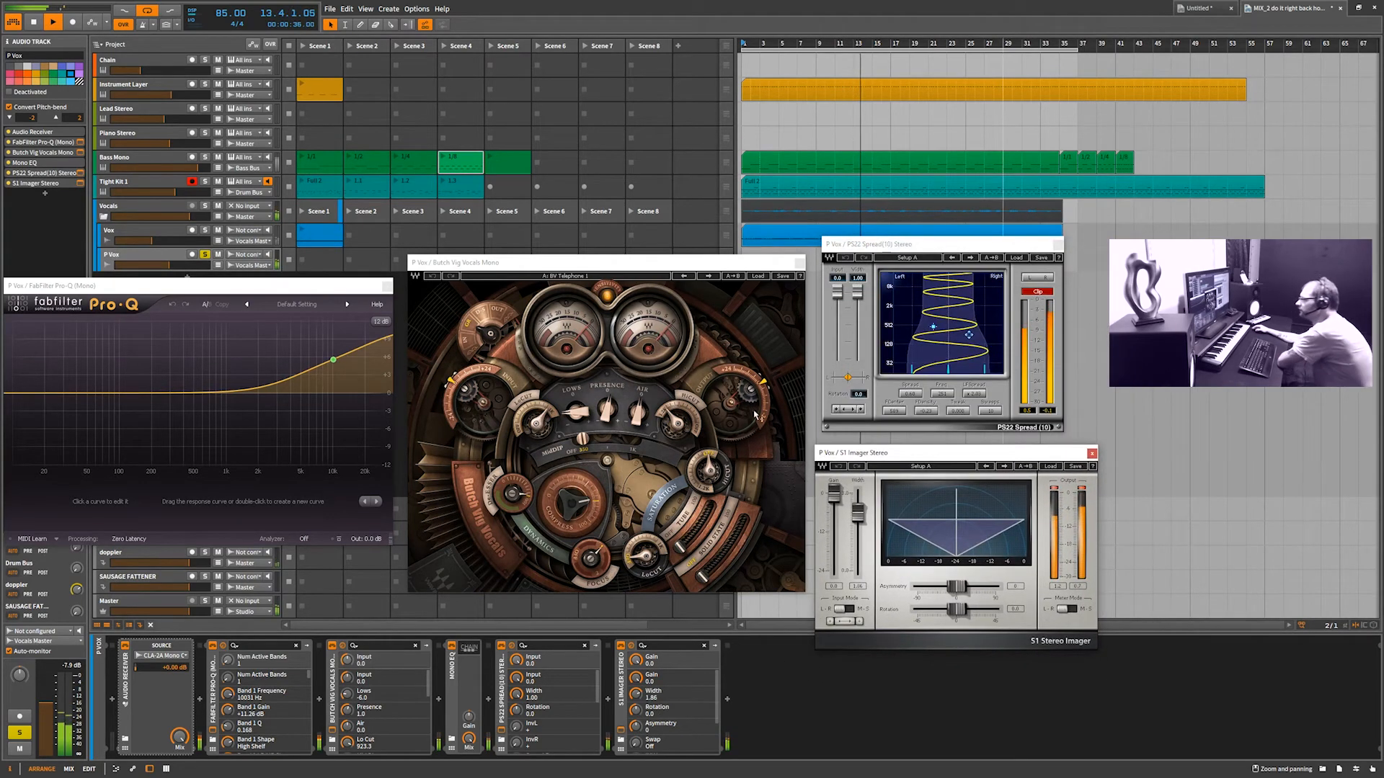
Step: Set Air to 5.0 in P Vox's Butch Vig Vocals and regroup the plug-in windows over the arranger, clear of the track list
{"action": "left_click_drag", "start_coordinate": [644, 425], "coordinate": [643, 398]}
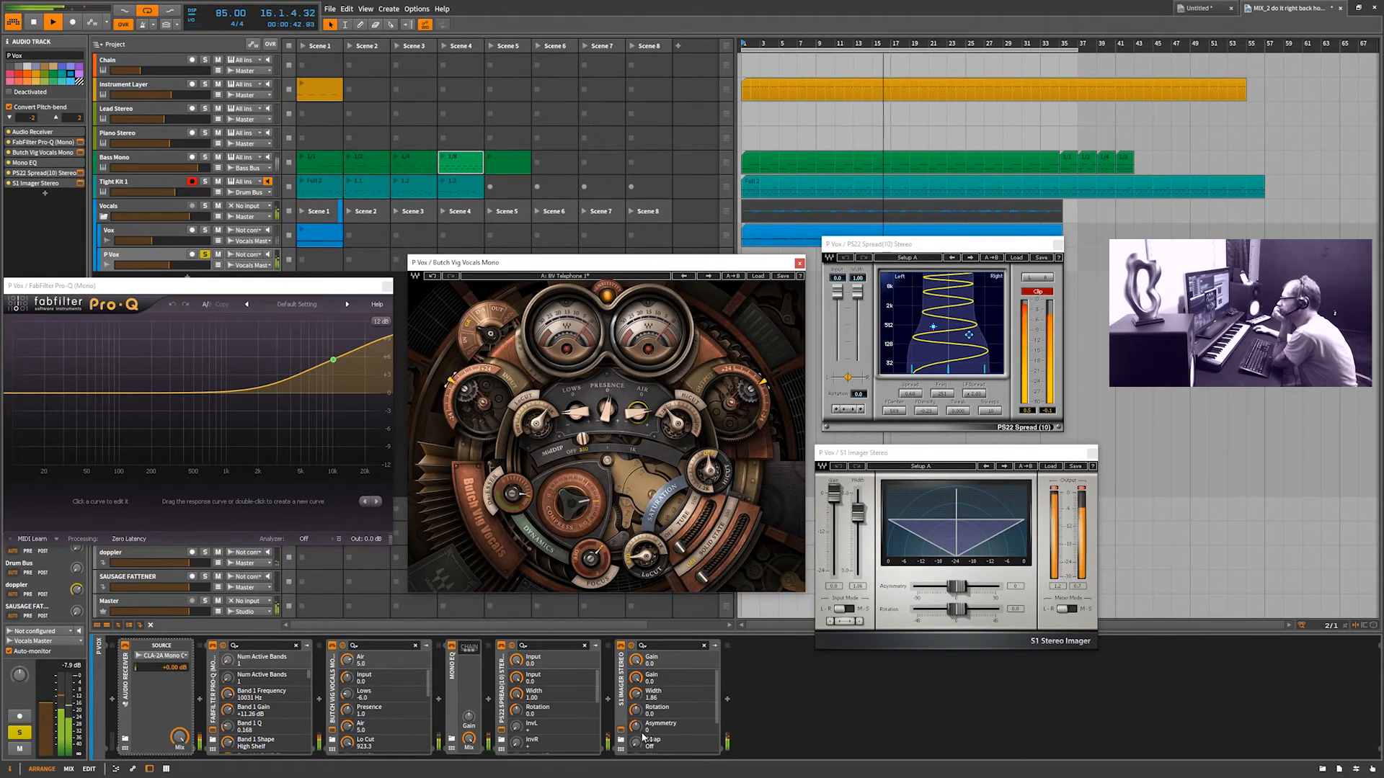
{"action": "left_click_drag", "start_coordinate": [265, 294], "coordinate": [263, 336]}
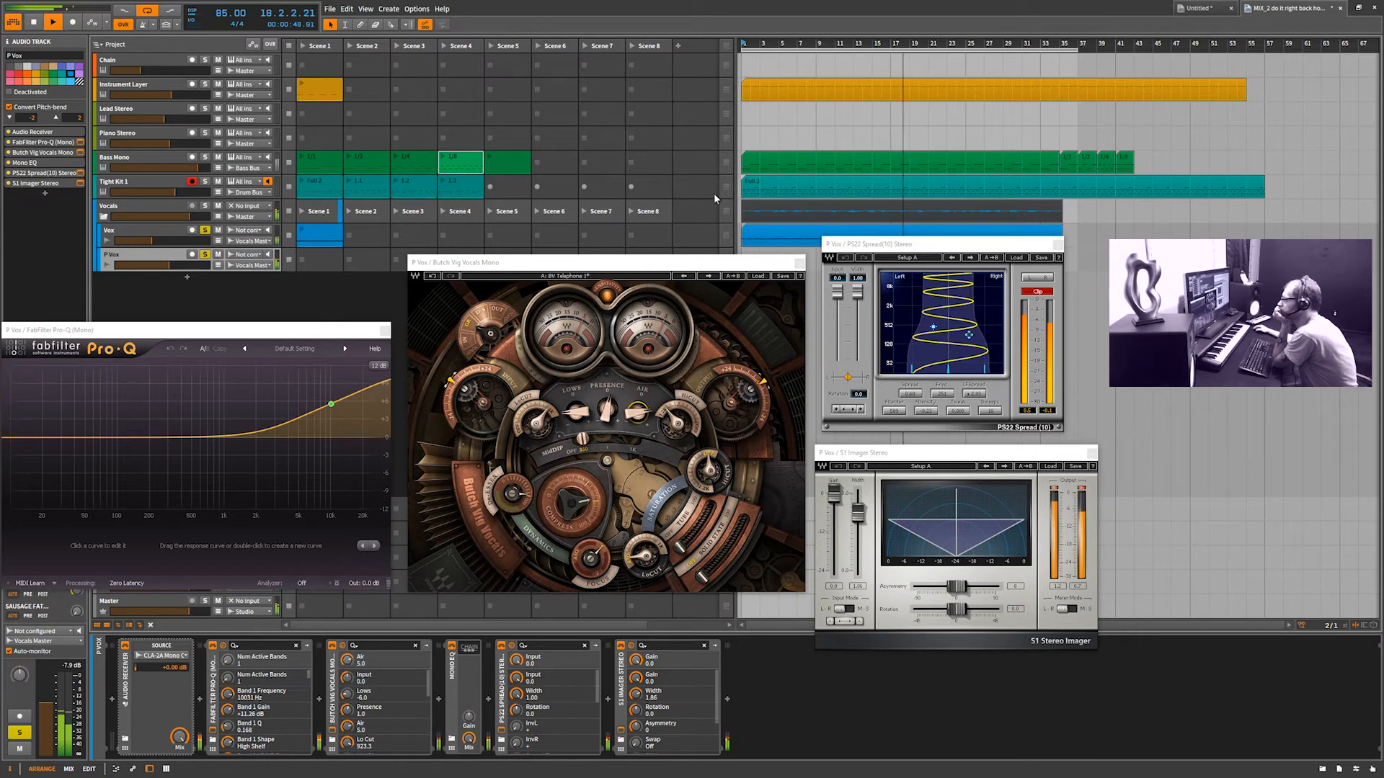
{"action": "left_click_drag", "start_coordinate": [898, 243], "coordinate": [1216, 68]}
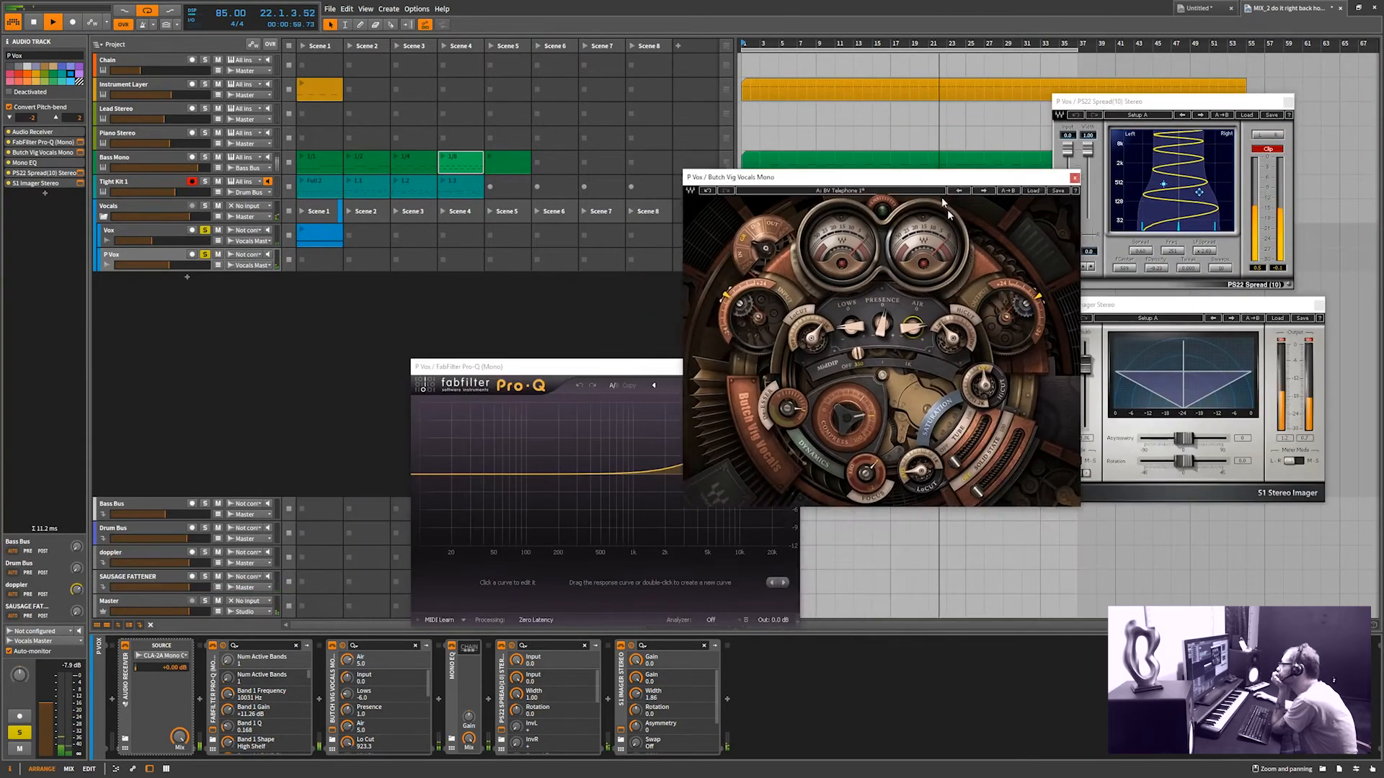
{"action": "left_click_drag", "start_coordinate": [876, 191], "coordinate": [987, 359]}
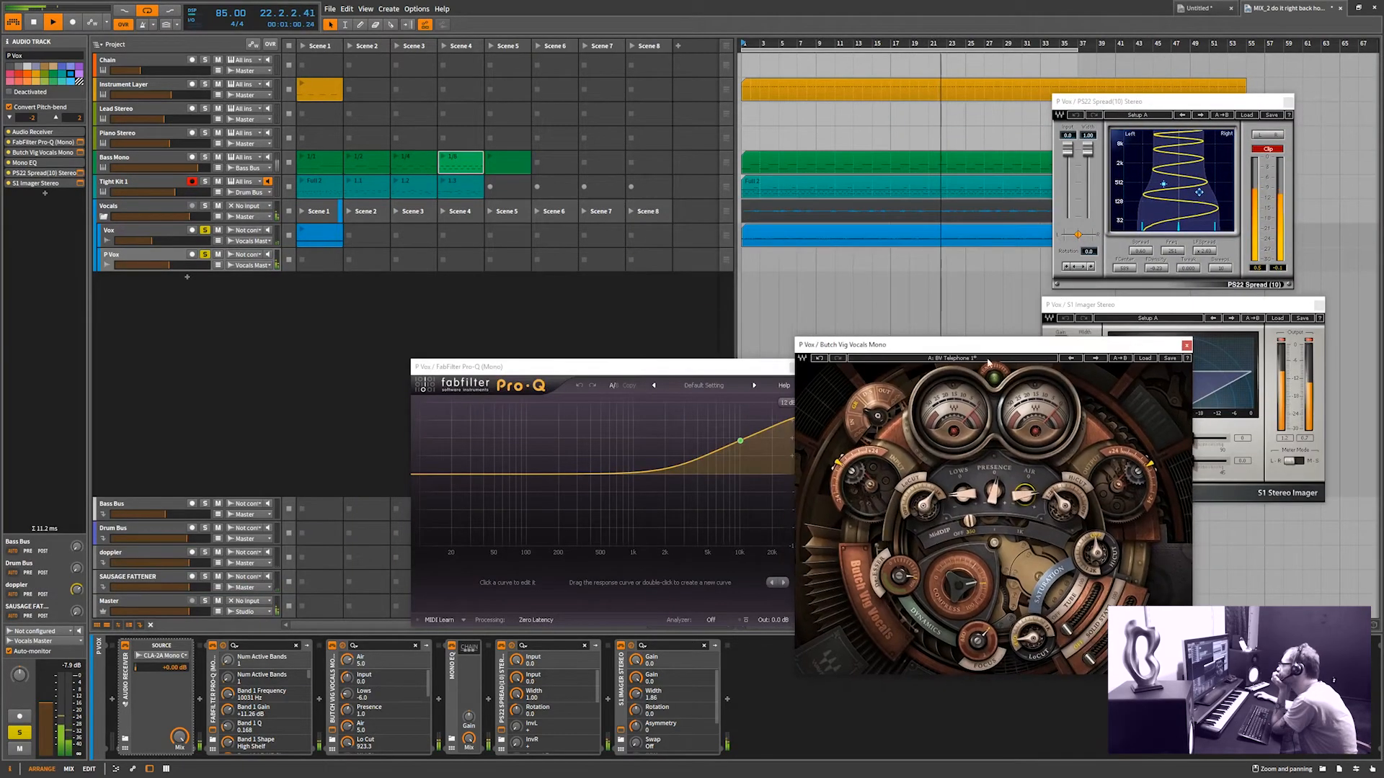
{"action": "left_click_drag", "start_coordinate": [765, 373], "coordinate": [881, 23]}
{"action": "left_click_drag", "start_coordinate": [1000, 352], "coordinate": [762, 306]}
{"action": "left_click_drag", "start_coordinate": [883, 23], "coordinate": [1006, 13]}
{"action": "left_click_drag", "start_coordinate": [929, 301], "coordinate": [1003, 286]}
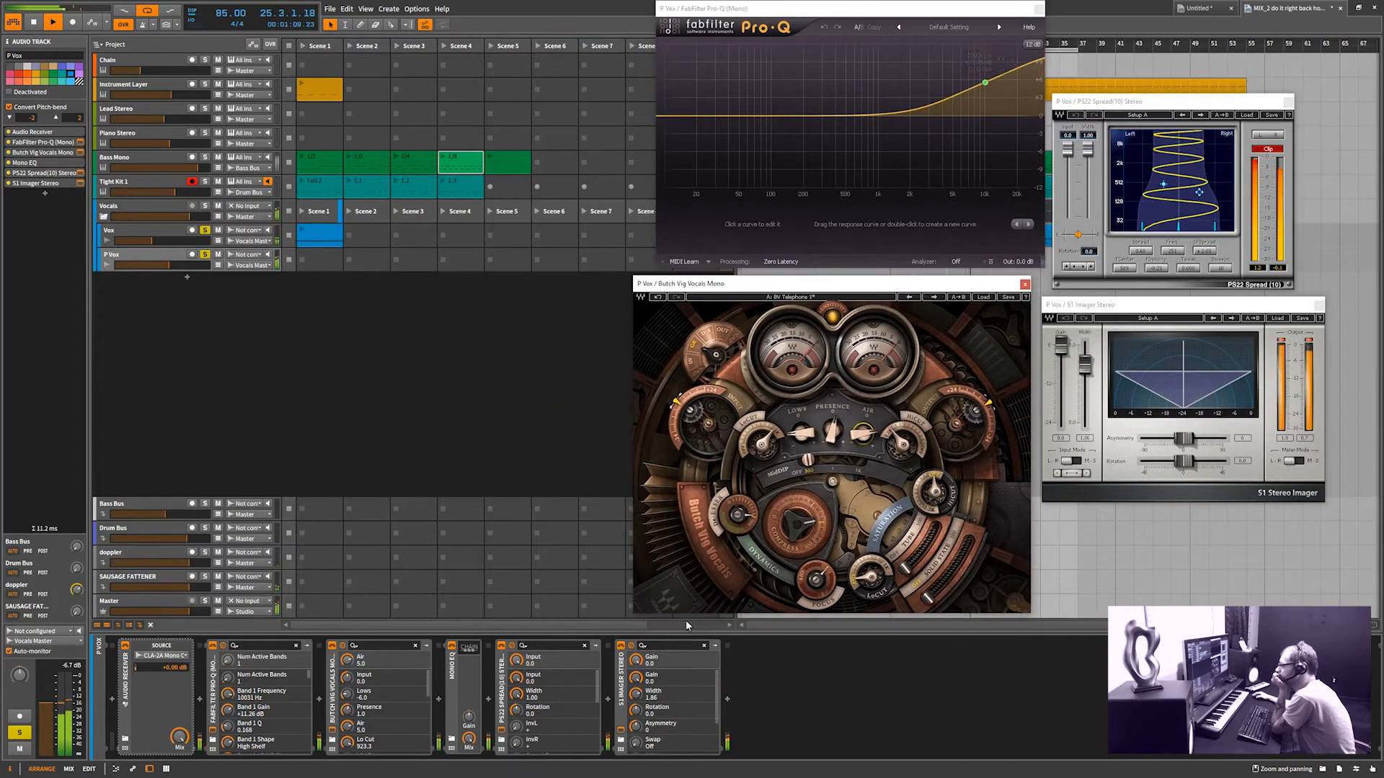
Step: Insert FabFilter Pro-G (Mono) after the Audio Receiver on P Vox and place its window below the tracks
{"action": "left_click", "coordinate": [200, 699]}
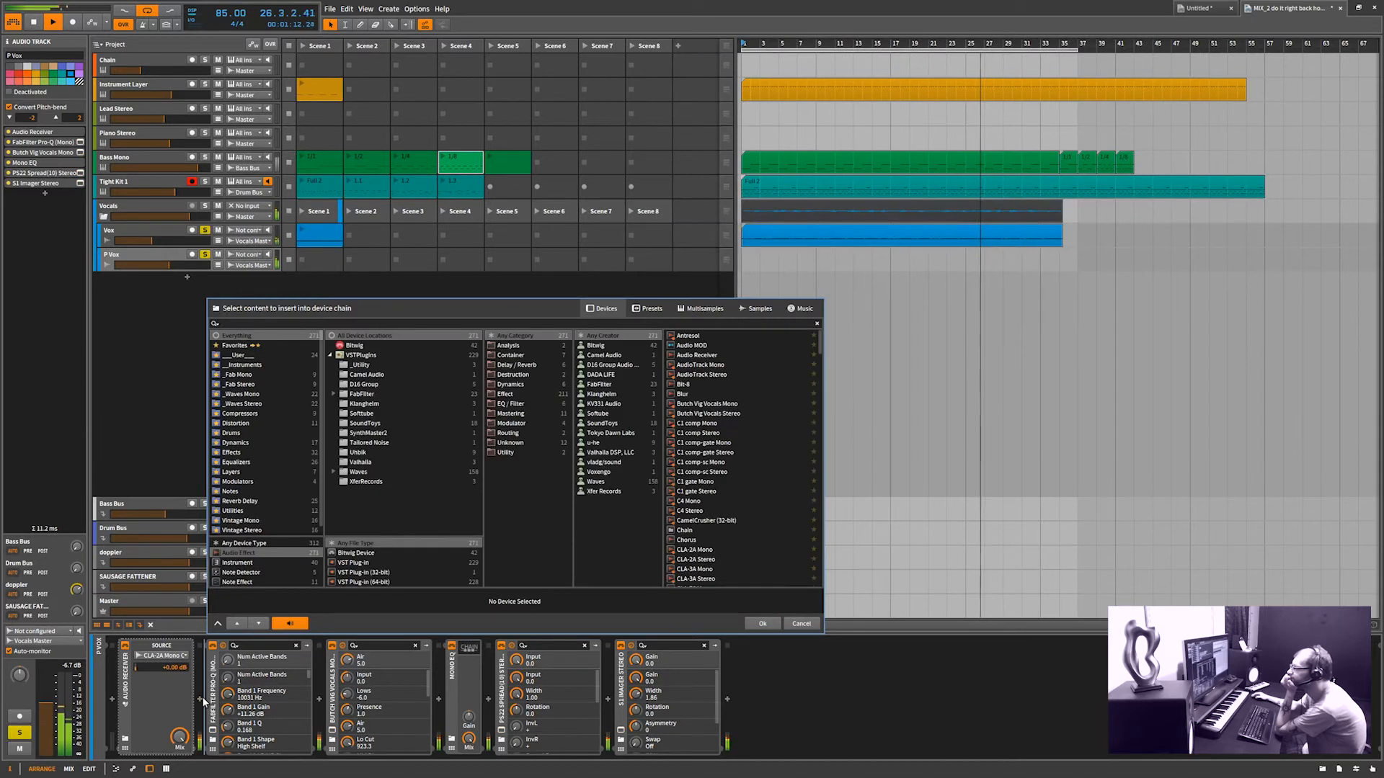
{"action": "left_click", "coordinate": [245, 376]}
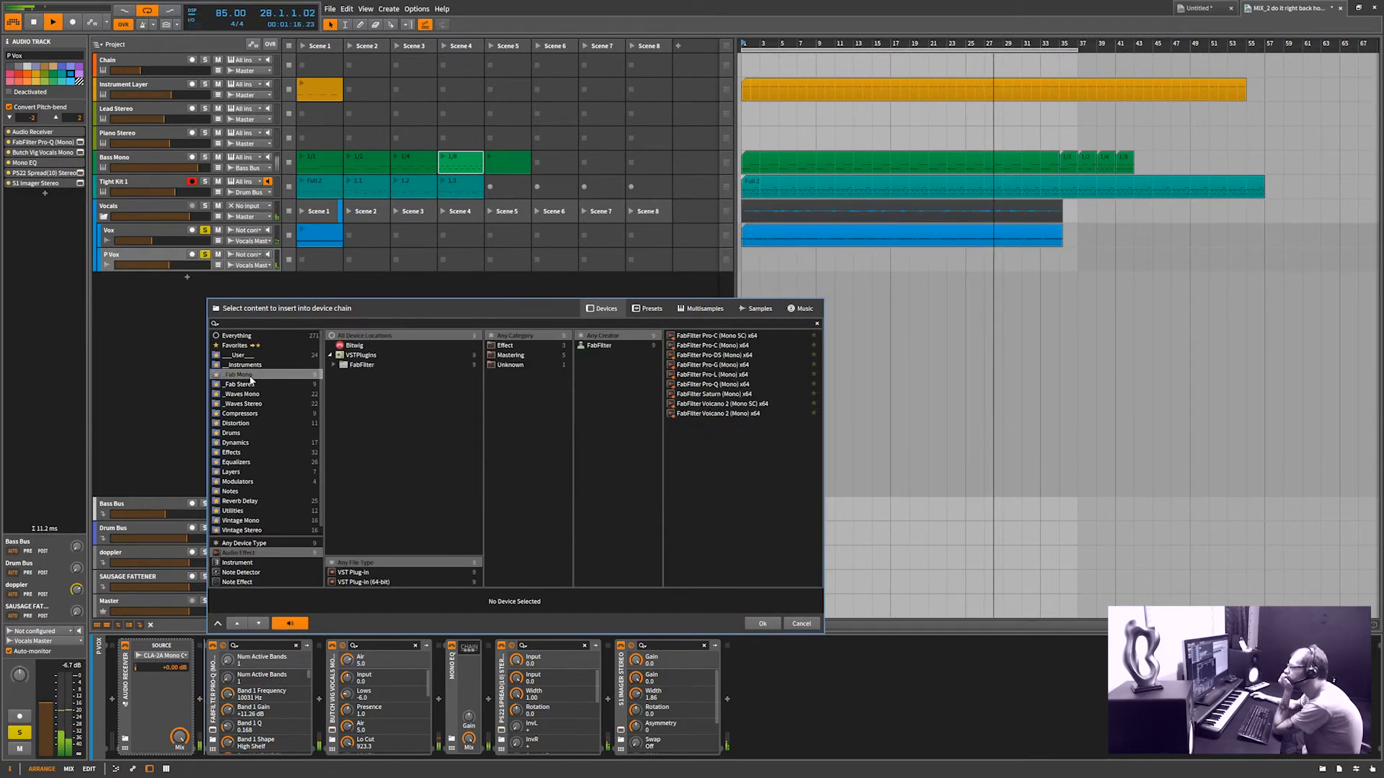
{"action": "double_click", "coordinate": [721, 366]}
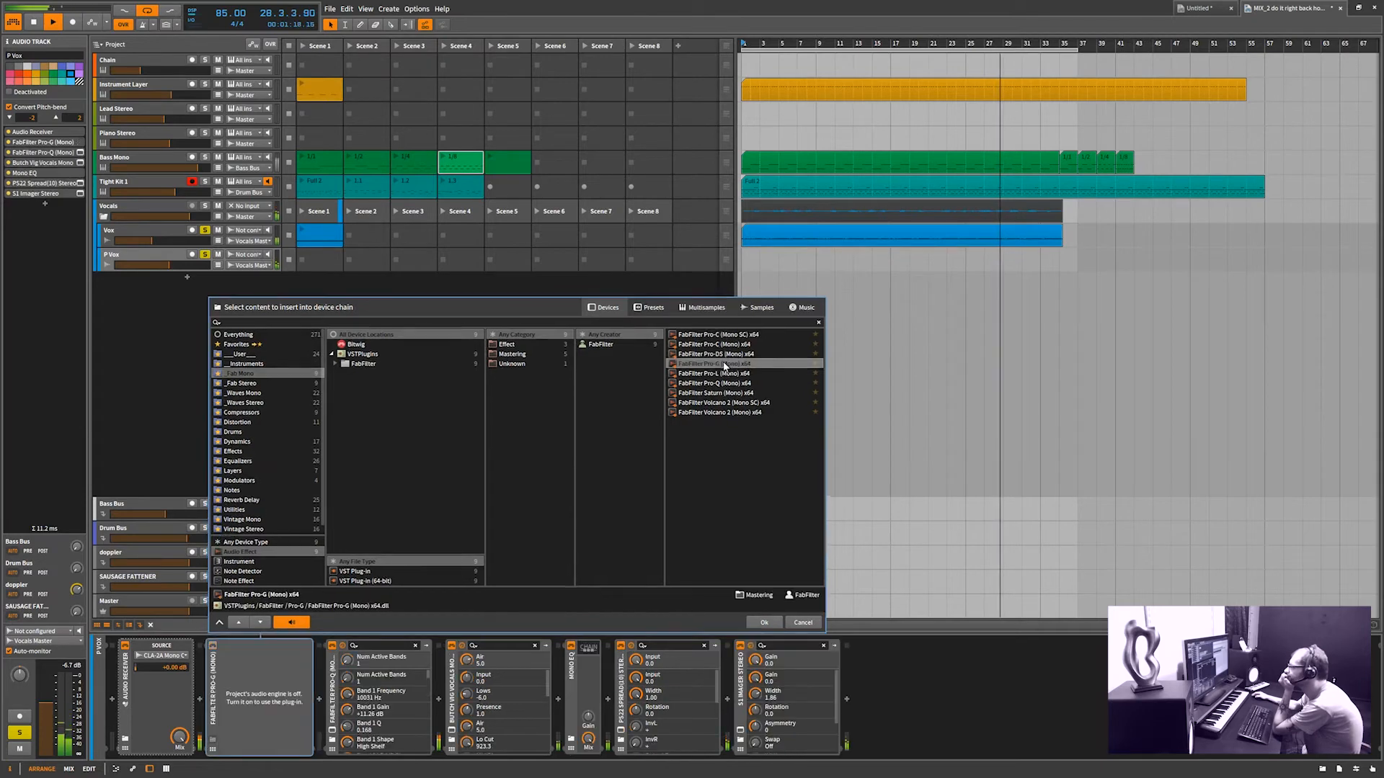
{"action": "left_click_drag", "start_coordinate": [926, 233], "coordinate": [349, 355]}
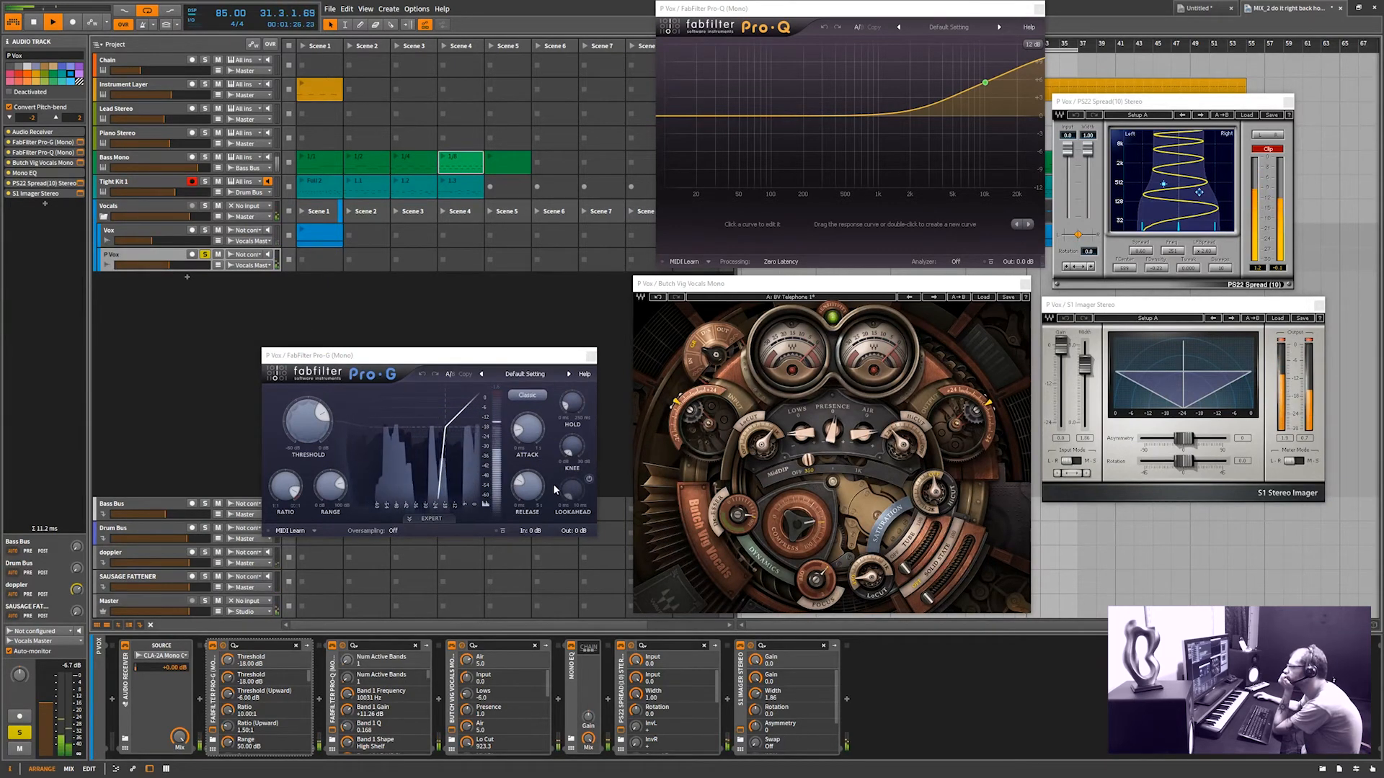
Step: Raise the threshold of P Vox's Pro-G gate and open its preset list
{"action": "left_click_drag", "start_coordinate": [304, 425], "coordinate": [309, 399]}
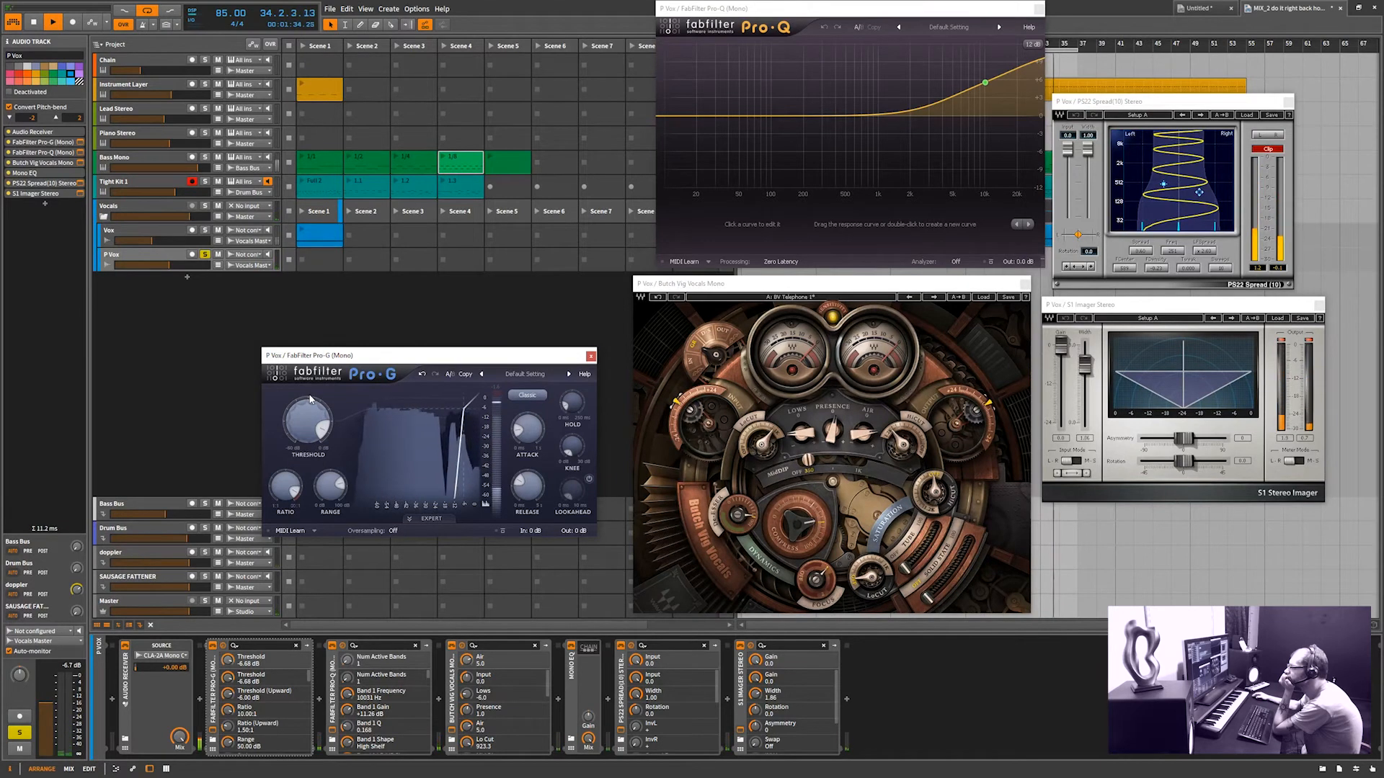
{"action": "left_click", "coordinate": [526, 374]}
{"action": "mouse_move", "coordinate": [513, 447]}
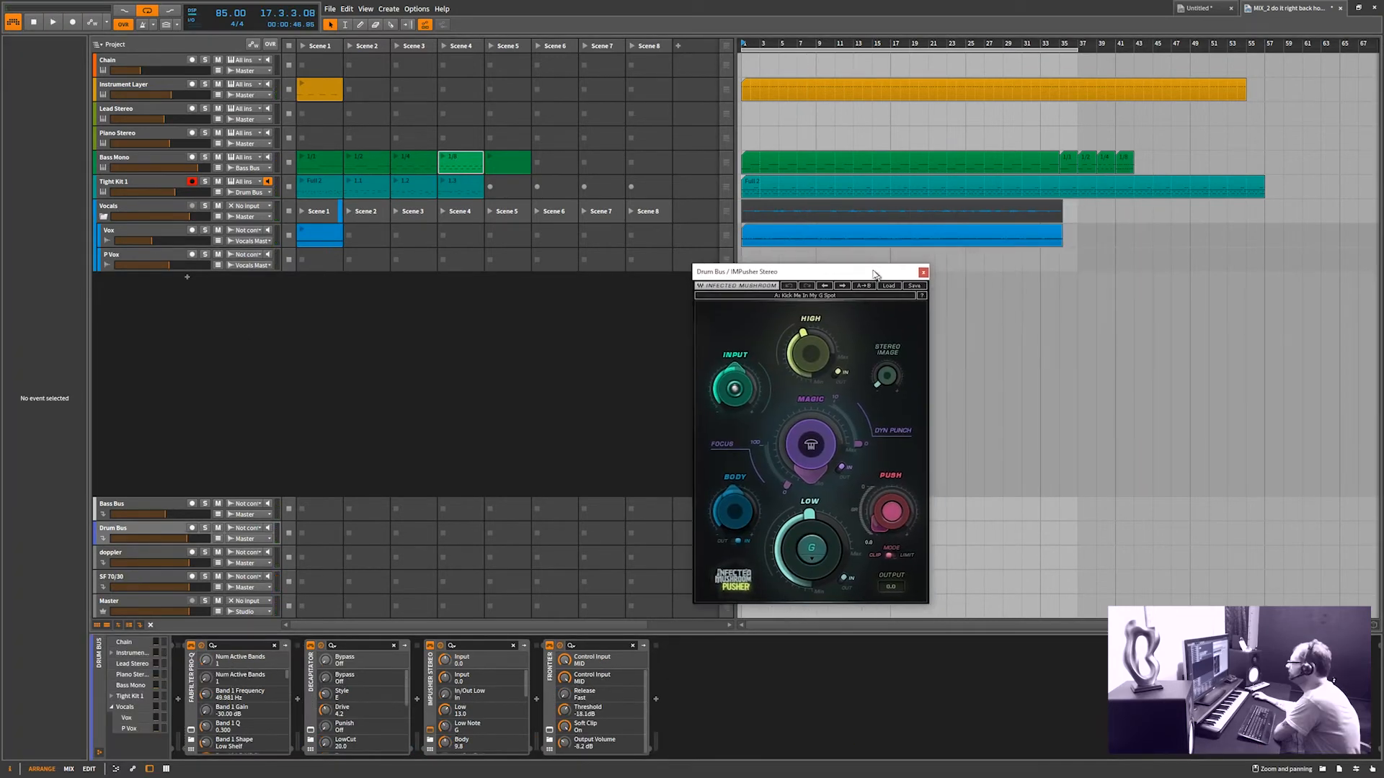
Step: Place the Drum Bus's IMPusher window above its Frontier limiter window and play the song briefly through them
{"action": "left_click_drag", "start_coordinate": [874, 274], "coordinate": [862, 196]}
{"action": "left_click", "coordinate": [550, 730]}
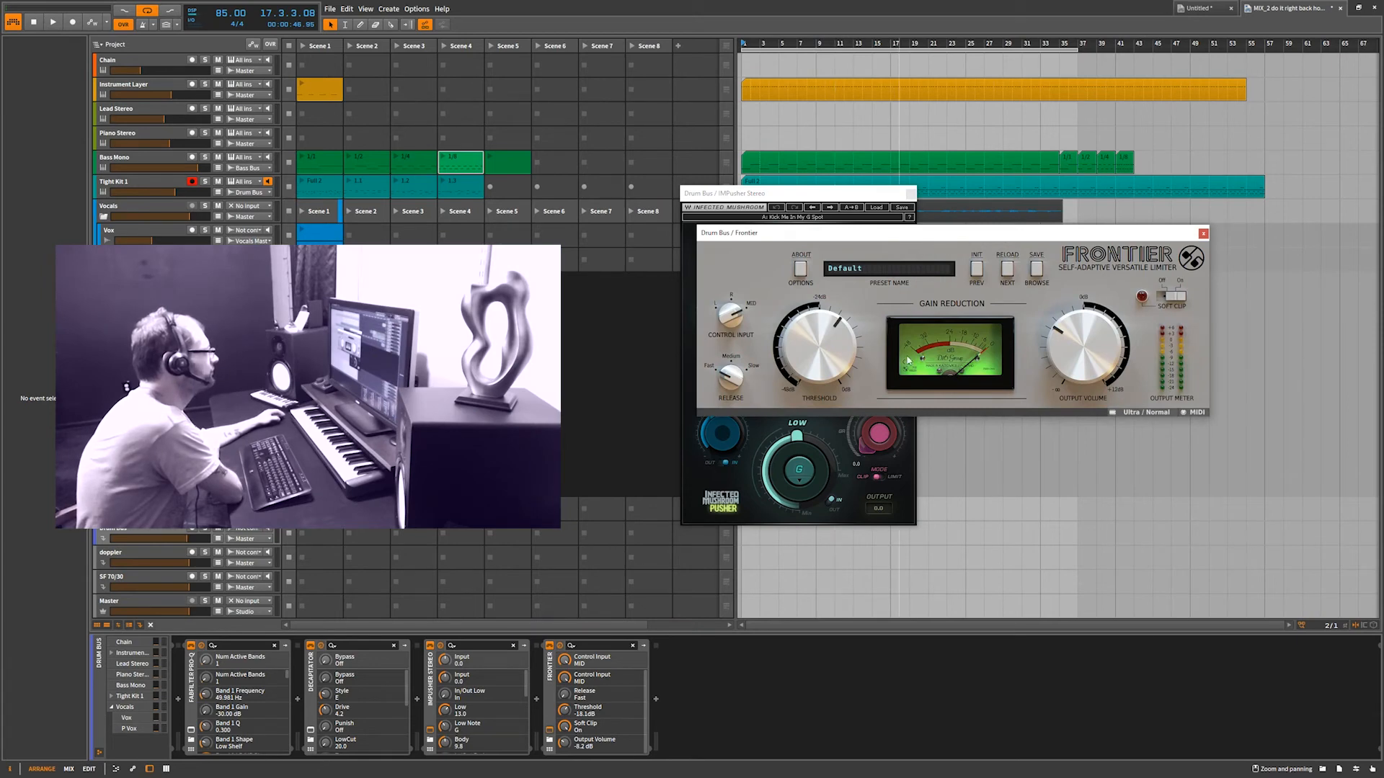
{"action": "left_click_drag", "start_coordinate": [942, 237], "coordinate": [912, 552]}
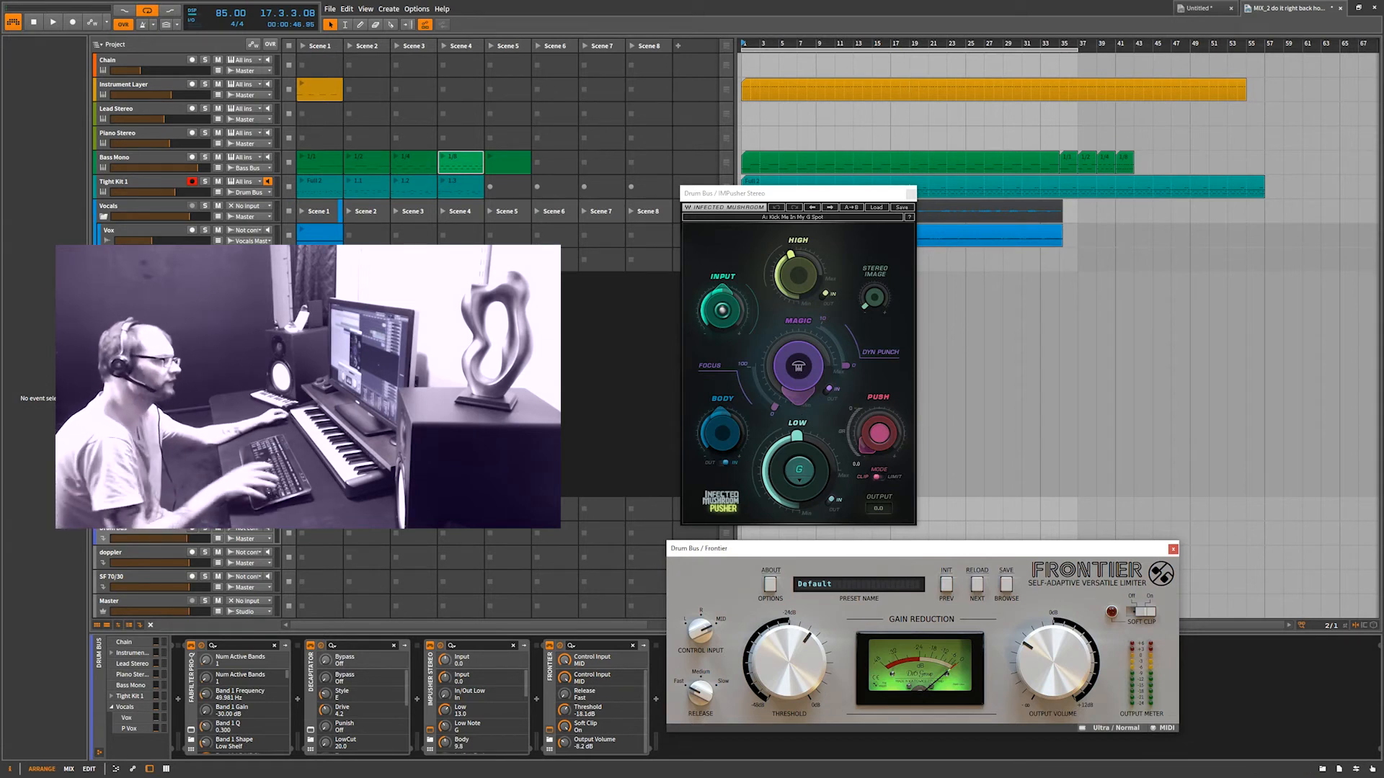
{"action": "key", "text": "space"}
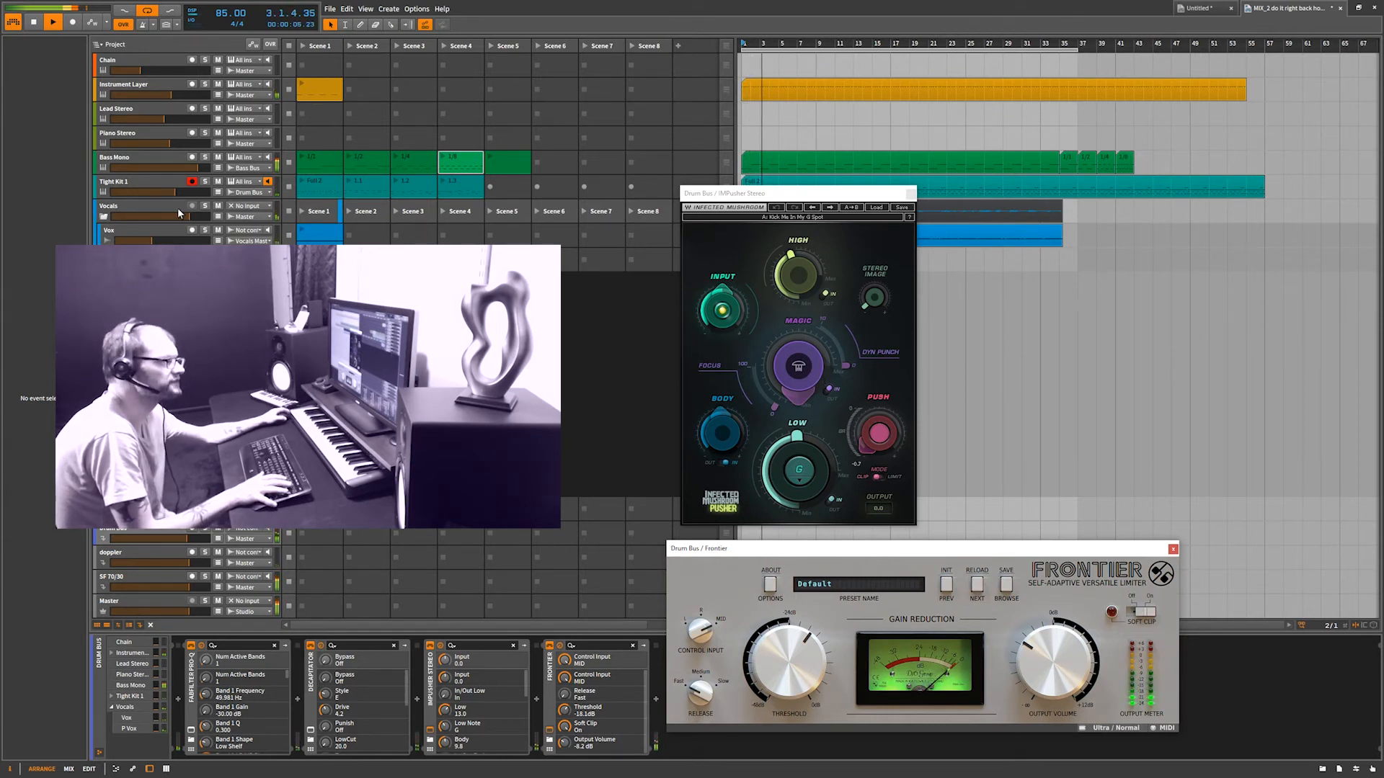
{"action": "key", "text": "space"}
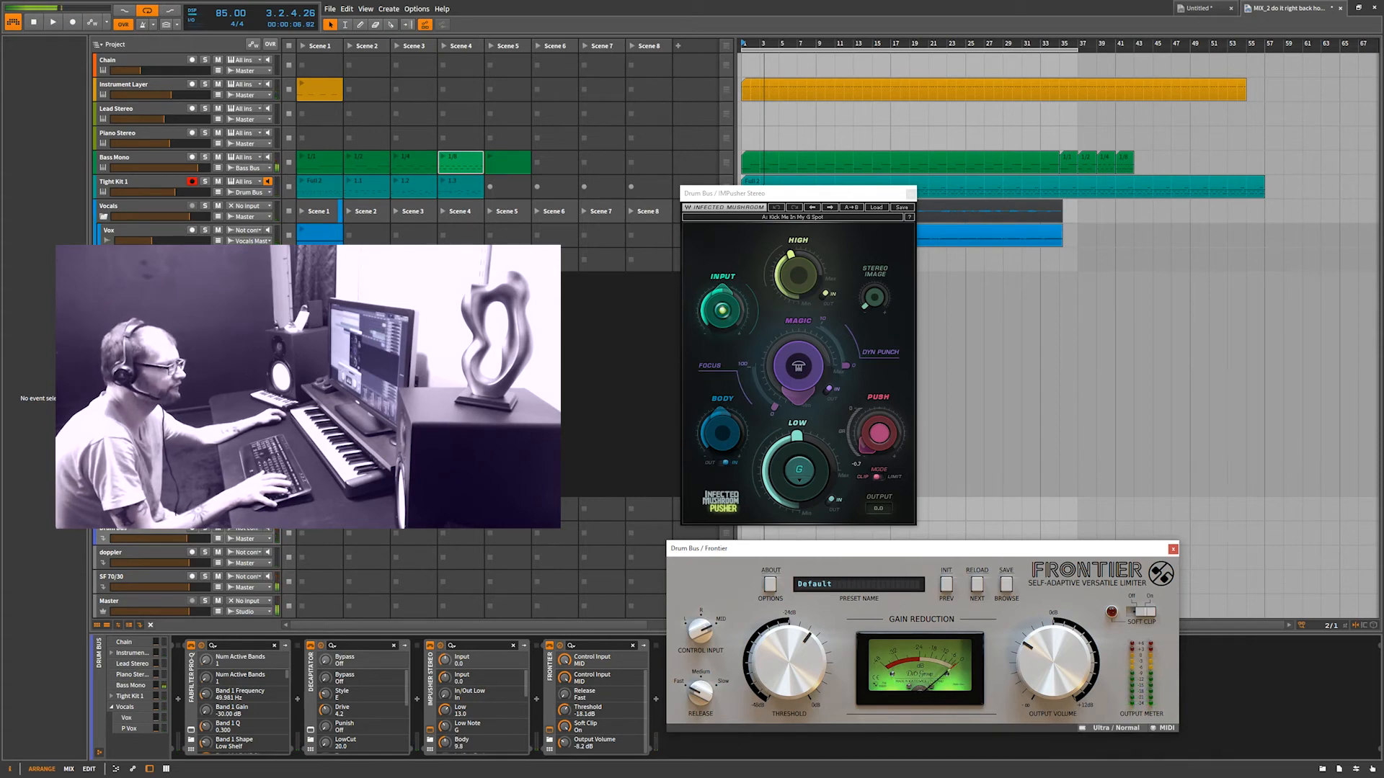
Step: Select the Bass Bus, check its FabFilter Pro-Q and Decapitator windows, and play the song with Decapitator turned on
{"action": "left_click", "coordinate": [116, 504]}
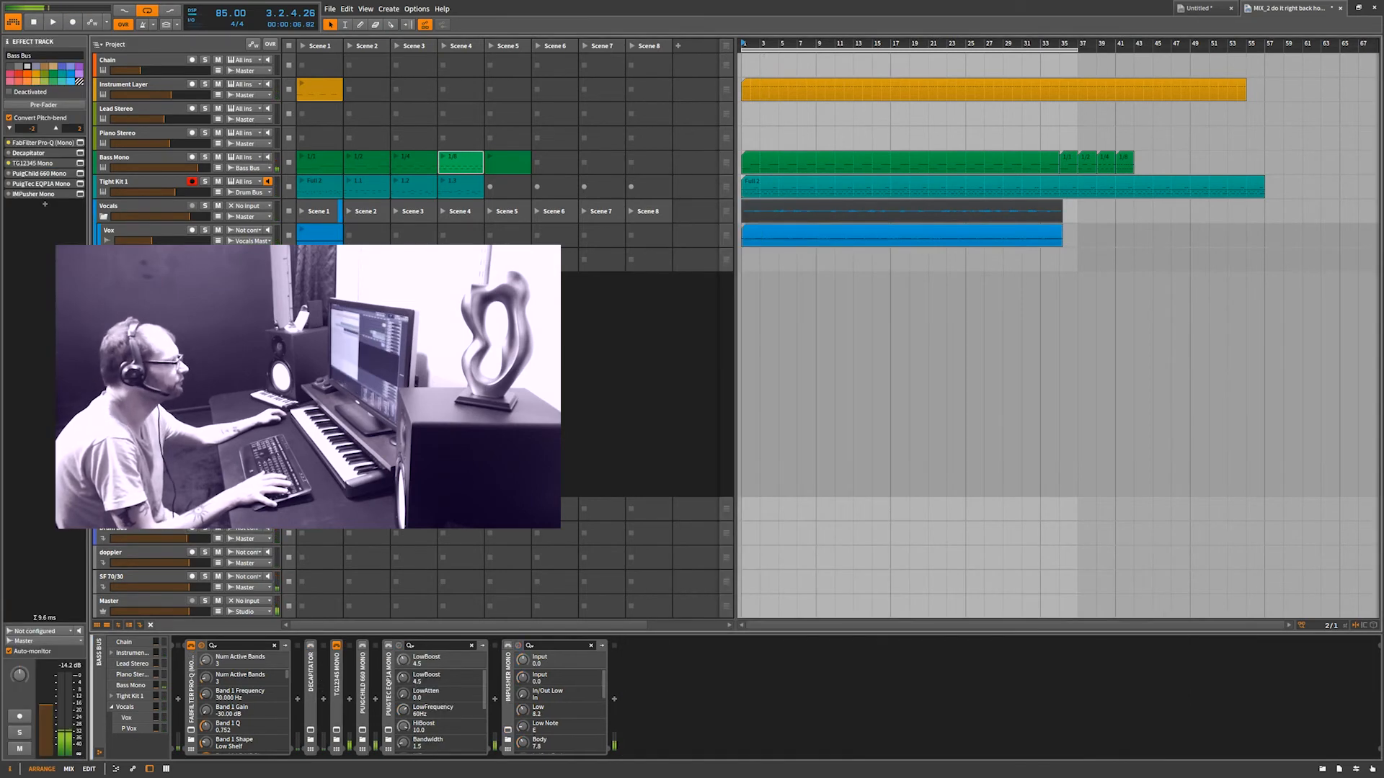
{"action": "left_click", "coordinate": [191, 732]}
{"action": "left_click", "coordinate": [191, 731]}
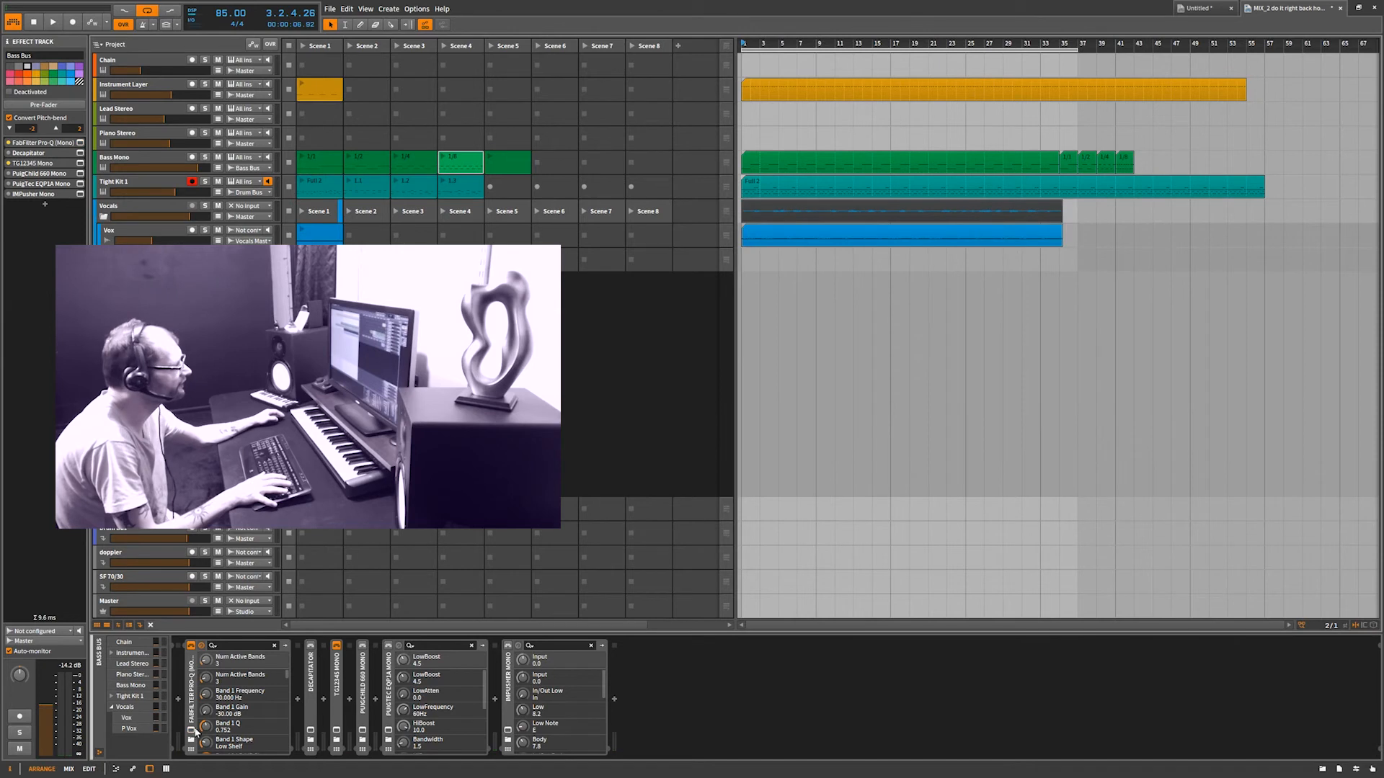
{"action": "left_click", "coordinate": [311, 731]}
{"action": "left_click", "coordinate": [310, 732]}
{"action": "key", "text": "space"}
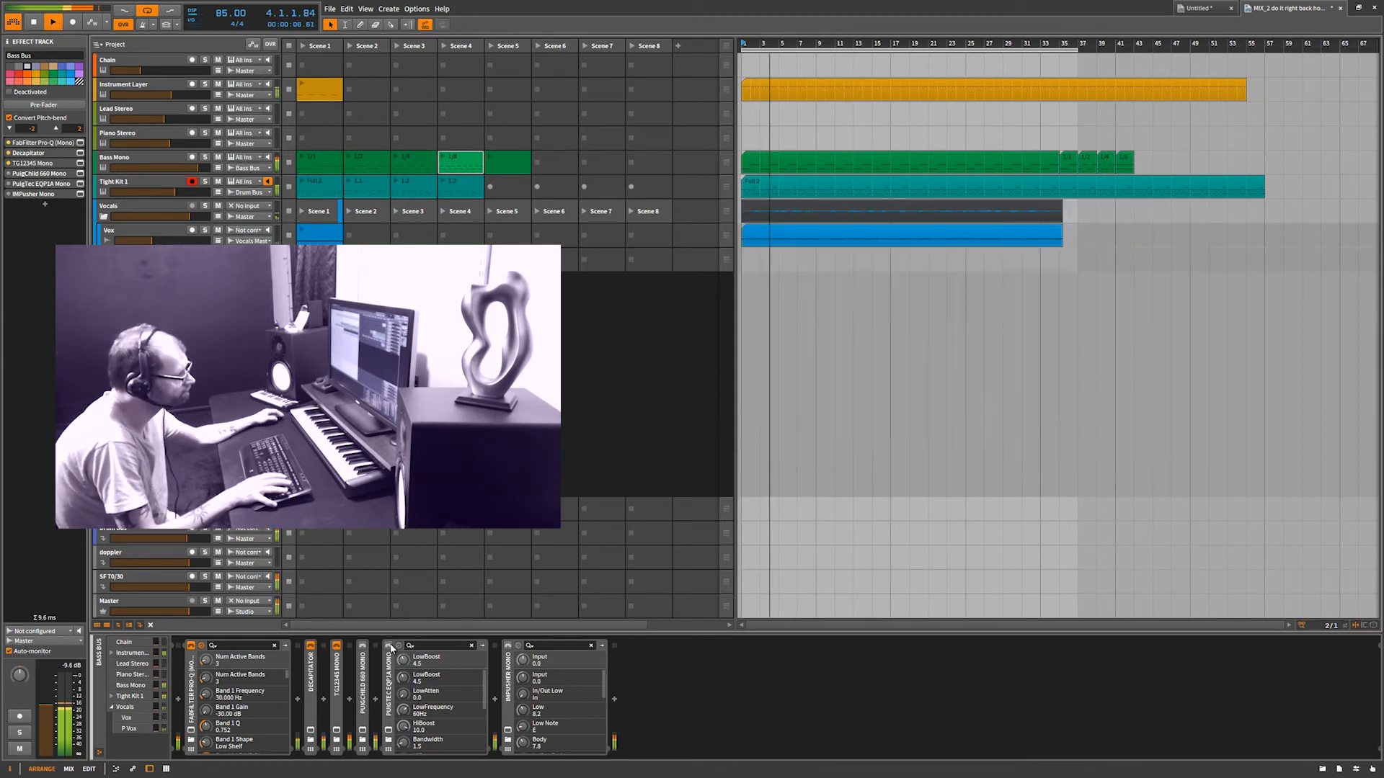
Step: View the Bass Bus's PuigChild 660, PuigTec EQP1A and IMPusher windows and close them again
{"action": "left_click", "coordinate": [364, 732]}
{"action": "left_click", "coordinate": [364, 732]}
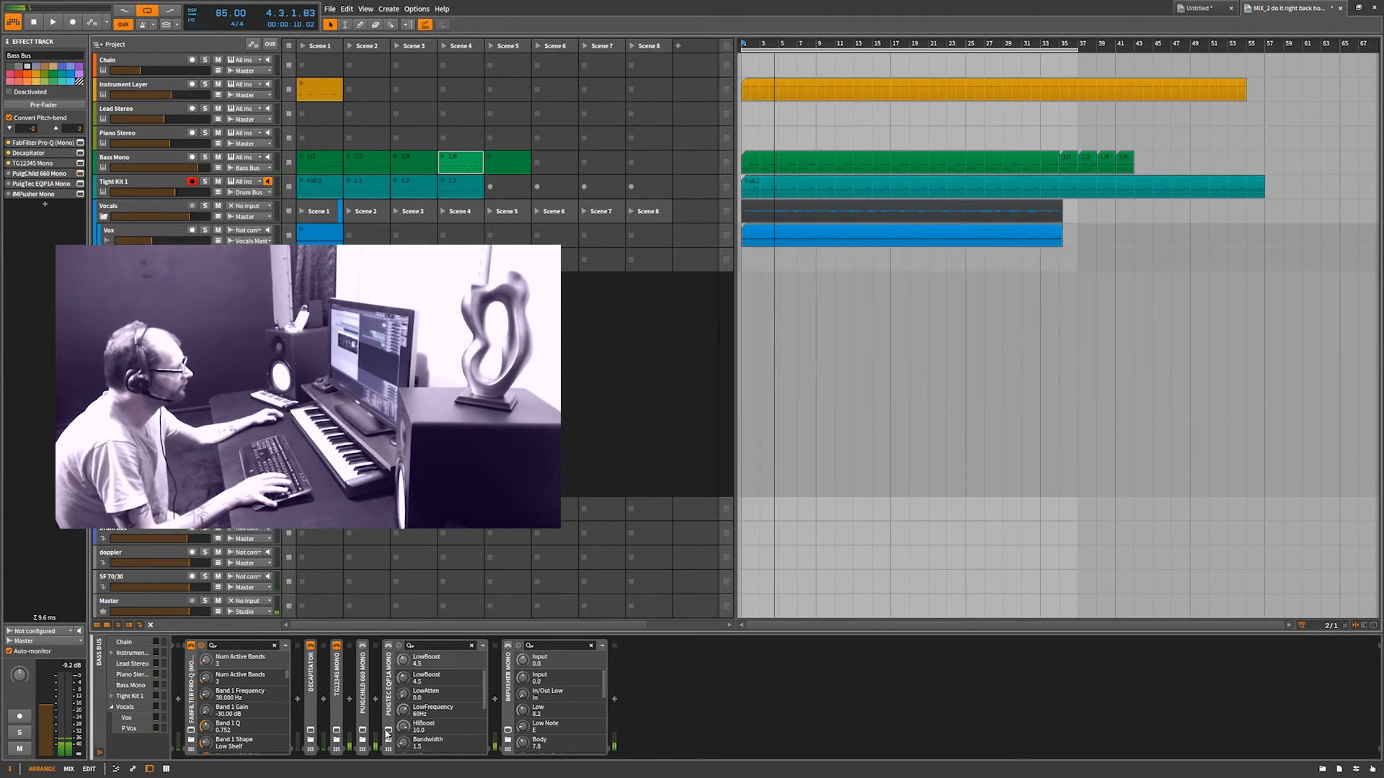
{"action": "left_click", "coordinate": [389, 732]}
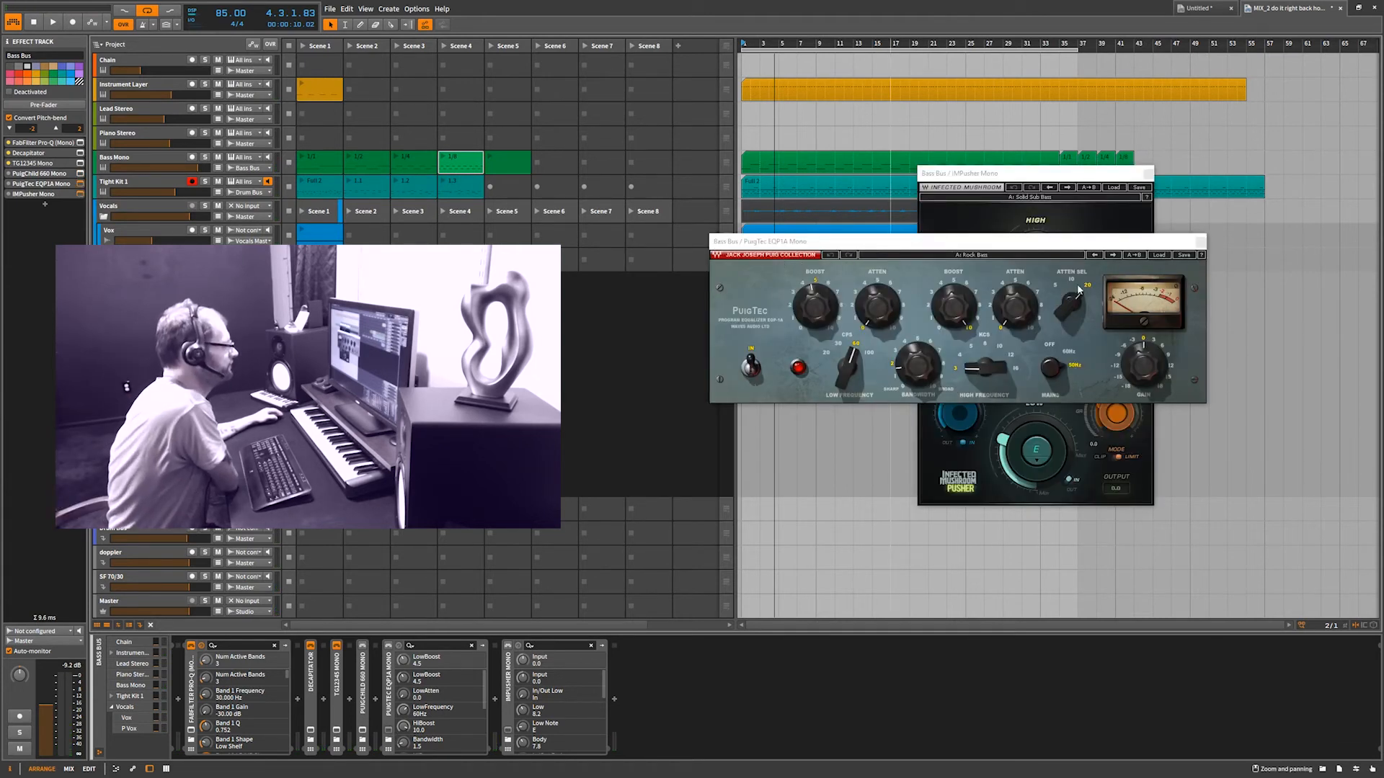
{"action": "left_click", "coordinate": [1200, 243]}
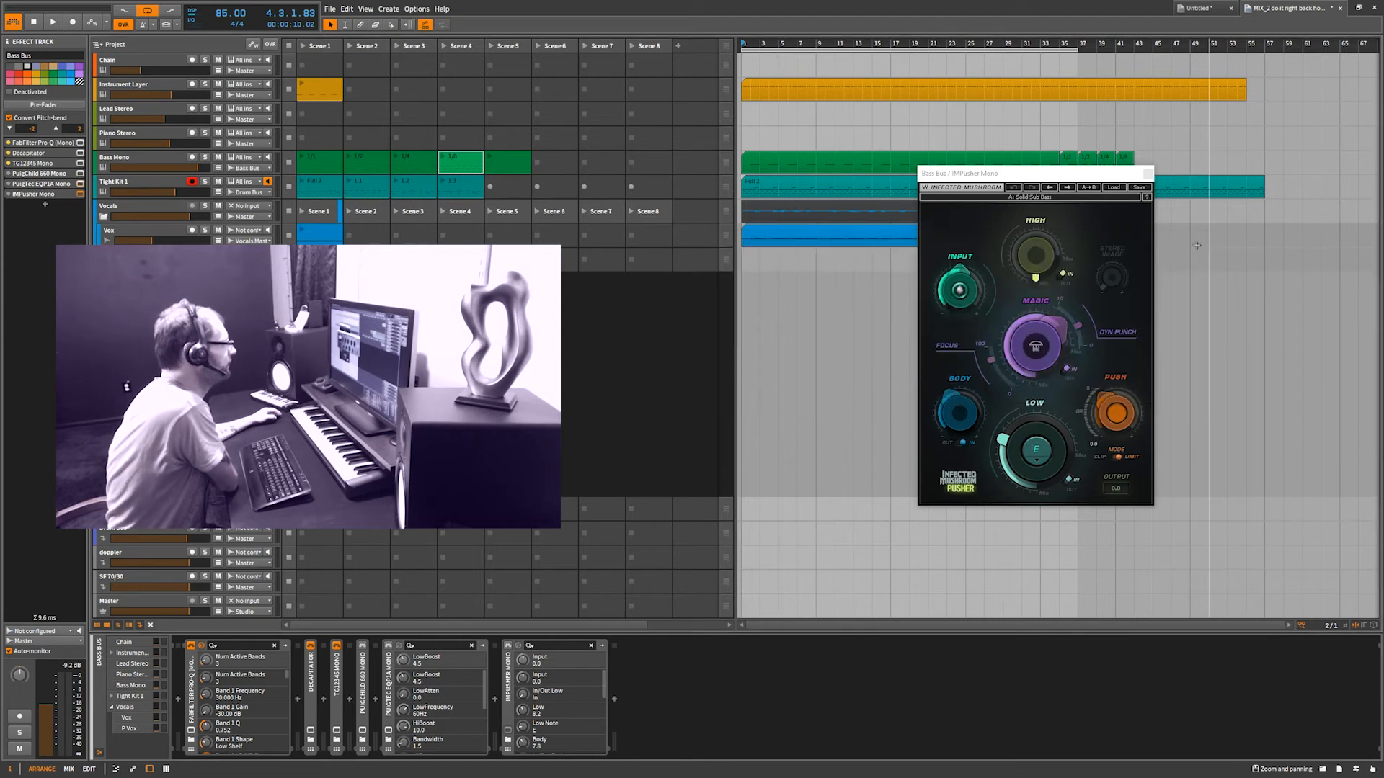
{"action": "left_click", "coordinate": [1148, 174]}
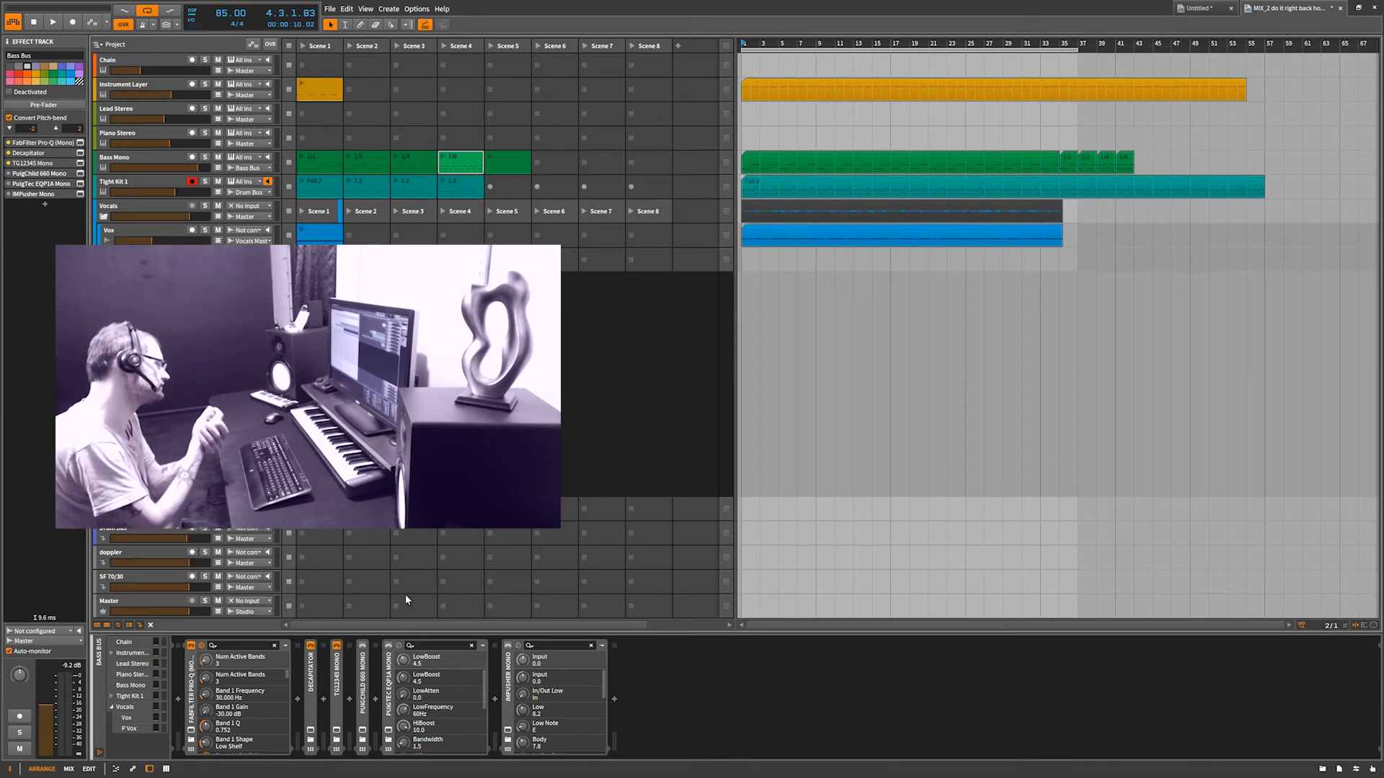
Step: Select the Bass Mono track and show the arpeggiator page of its SynthMaster instrument
{"action": "left_click", "coordinate": [150, 167]}
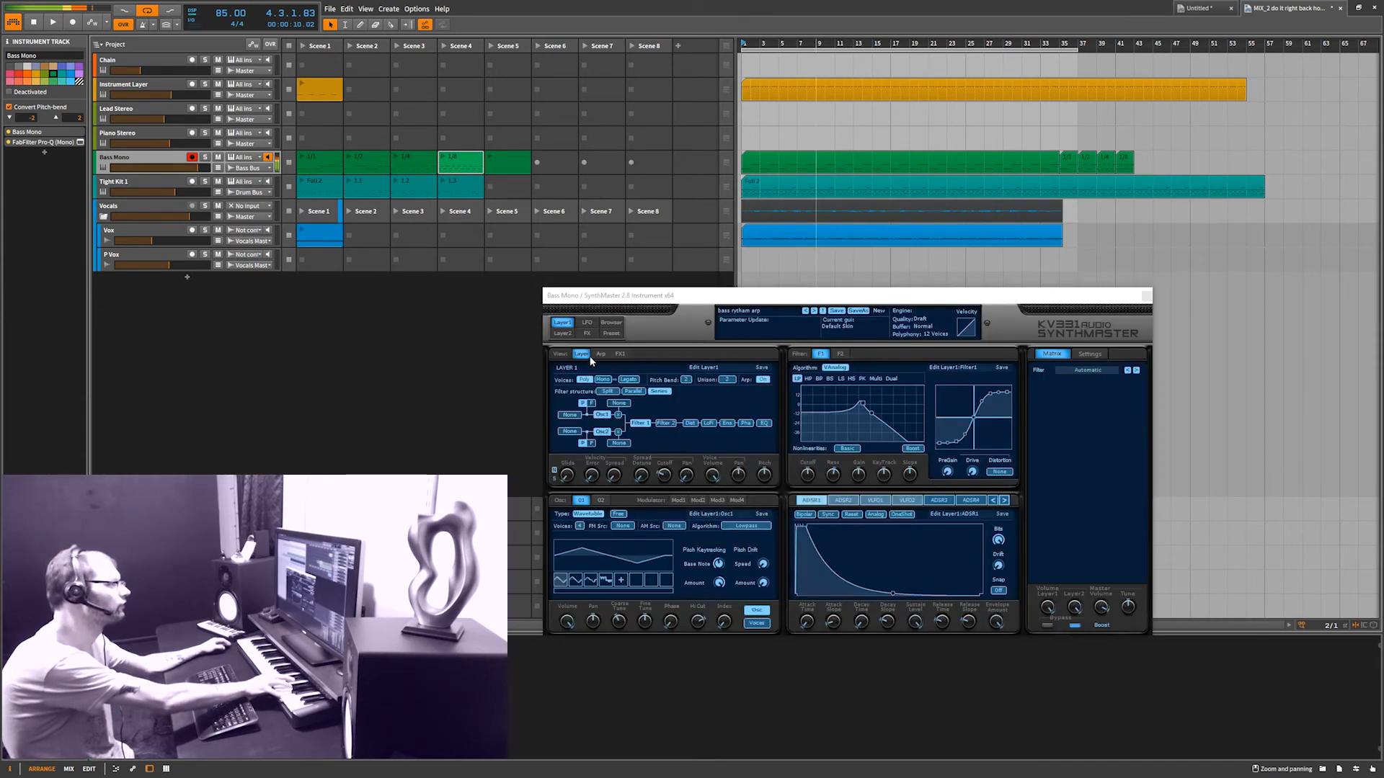
{"action": "left_click", "coordinate": [603, 354]}
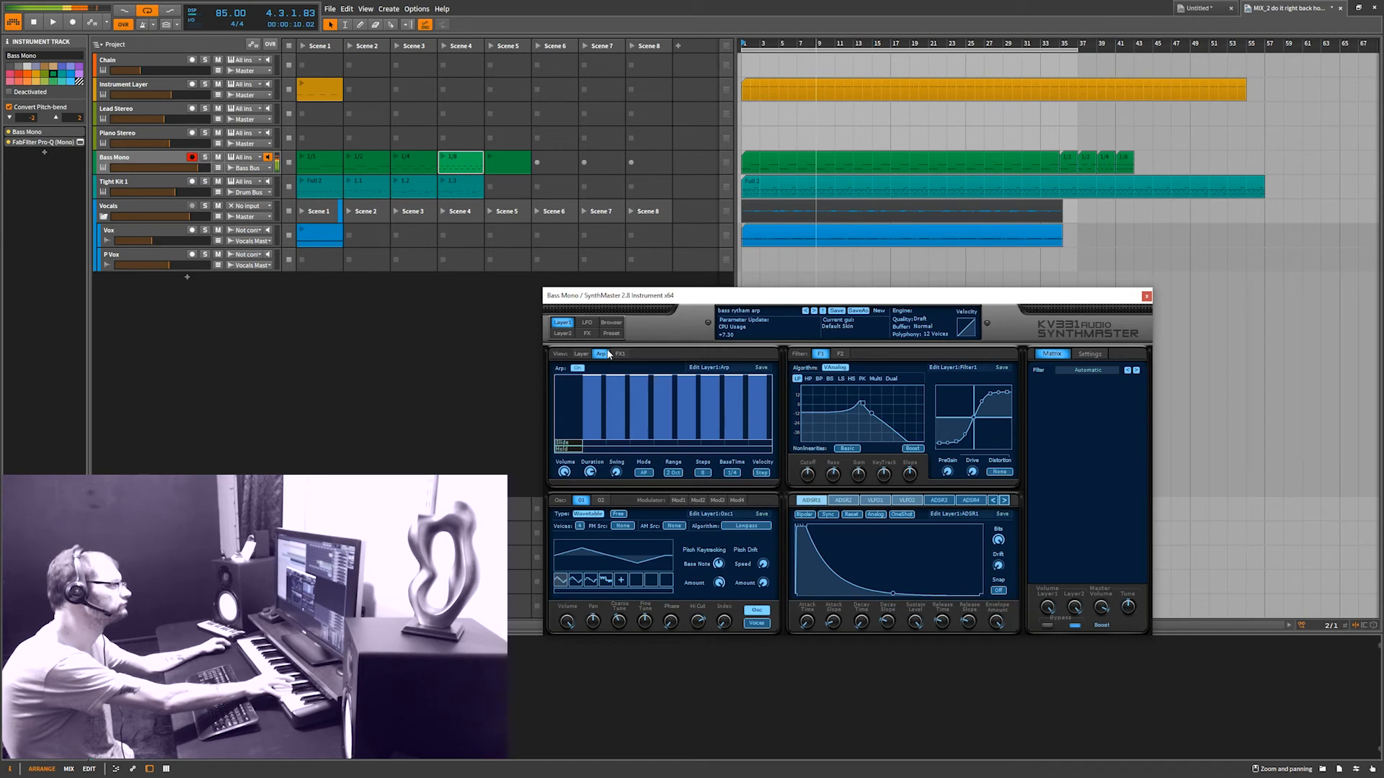
Step: View the Layer page of Bass Mono's SynthMaster, and play the song with the Tight Kit 1 track selected
{"action": "left_click", "coordinate": [582, 356]}
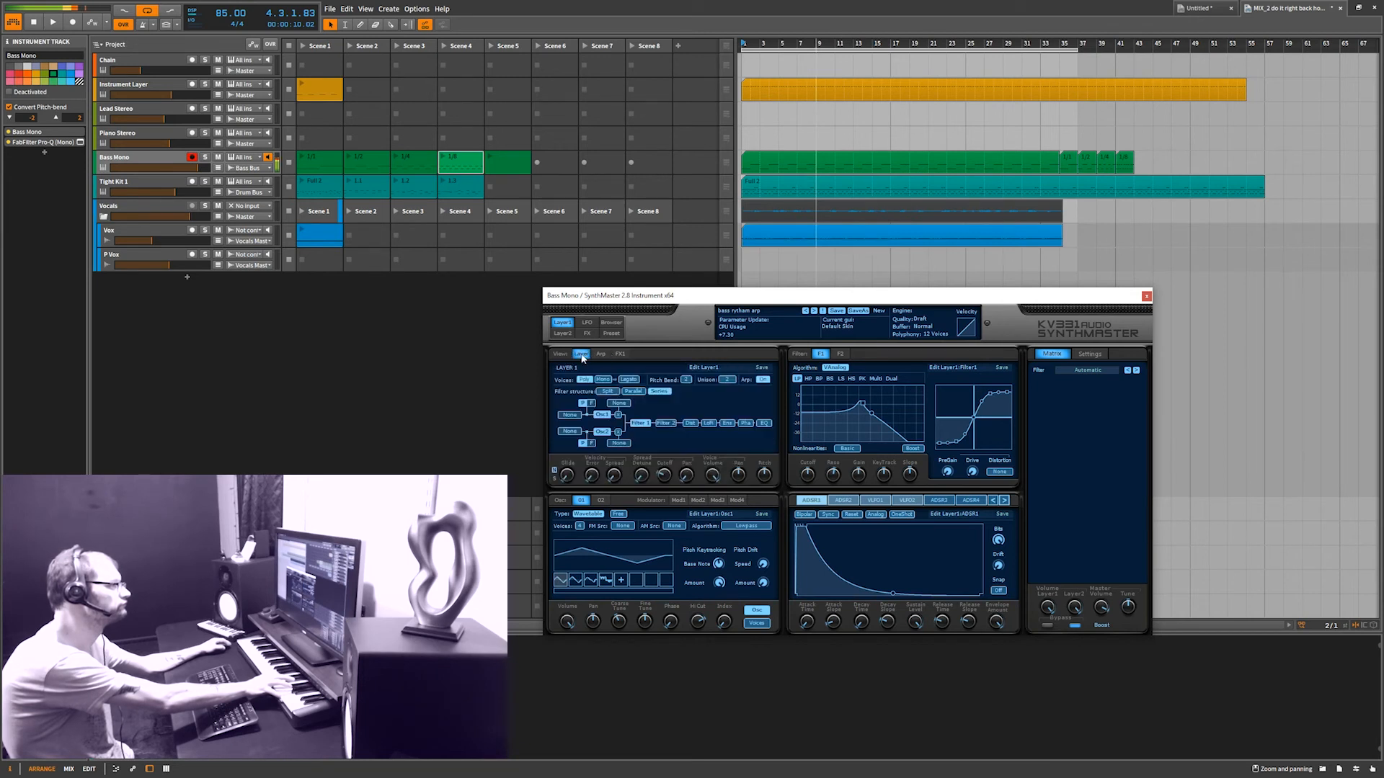
{"action": "left_click", "coordinate": [150, 180]}
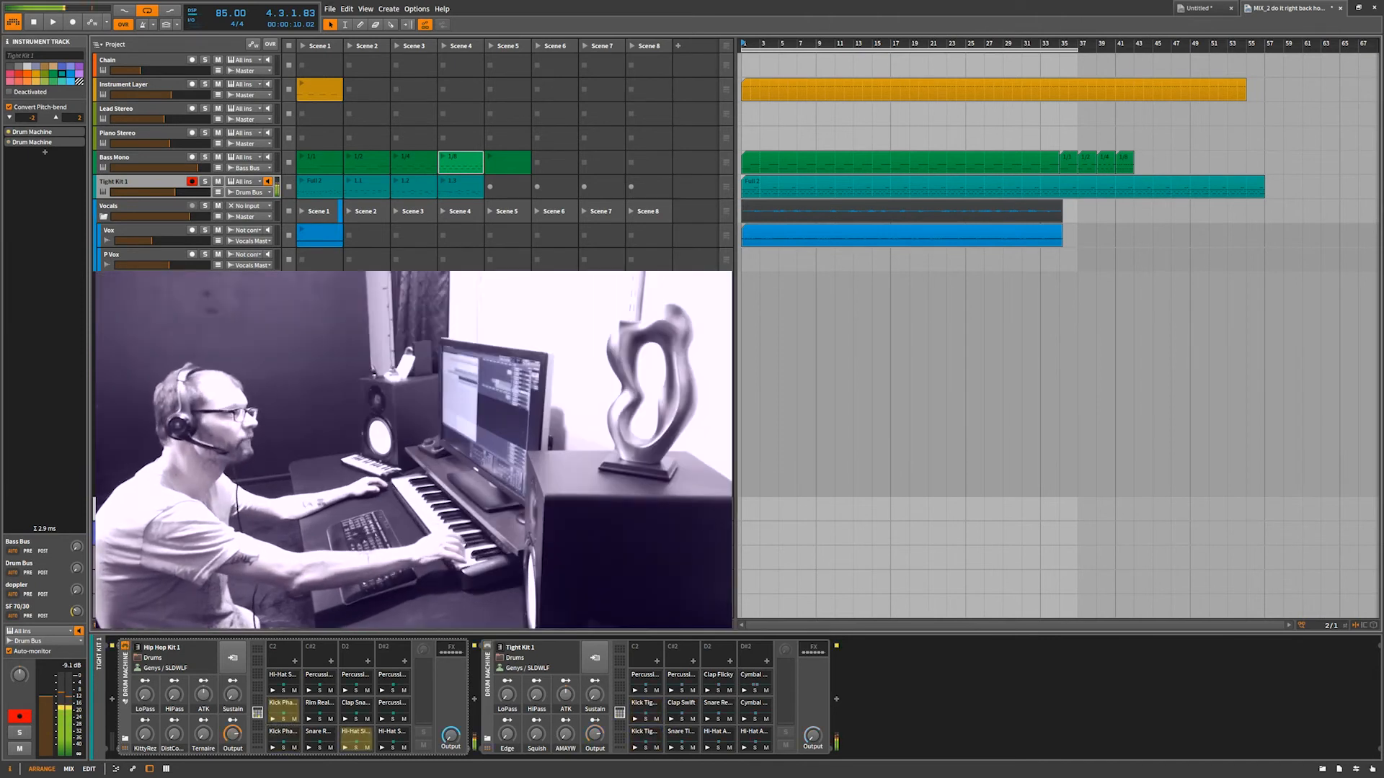
{"action": "left_click", "coordinate": [55, 22]}
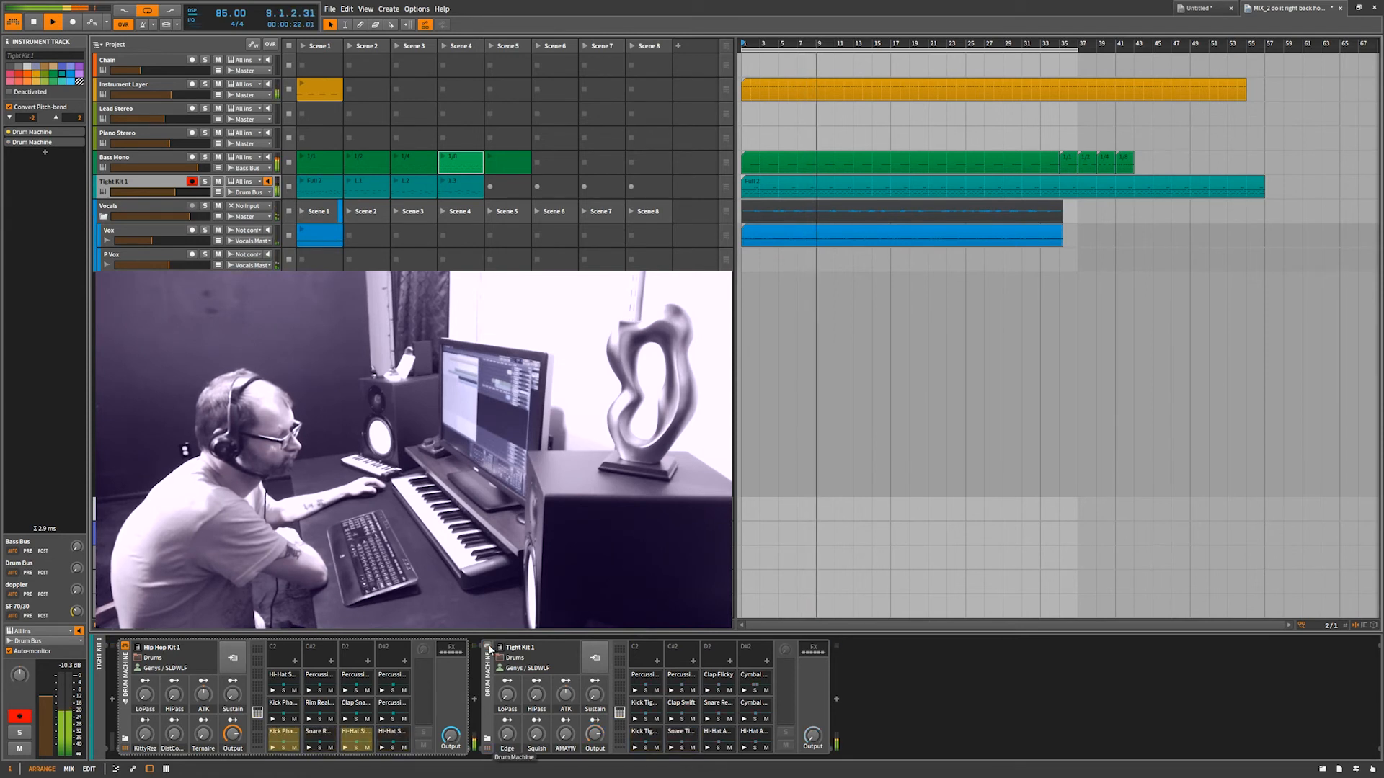
Step: Insert an Instrument Layer after the Tight Kit 1 drum machine and move the Hip Hop Kit 1 and Tight Kit 1 drum machines into it
{"action": "right_click", "coordinate": [855, 697]}
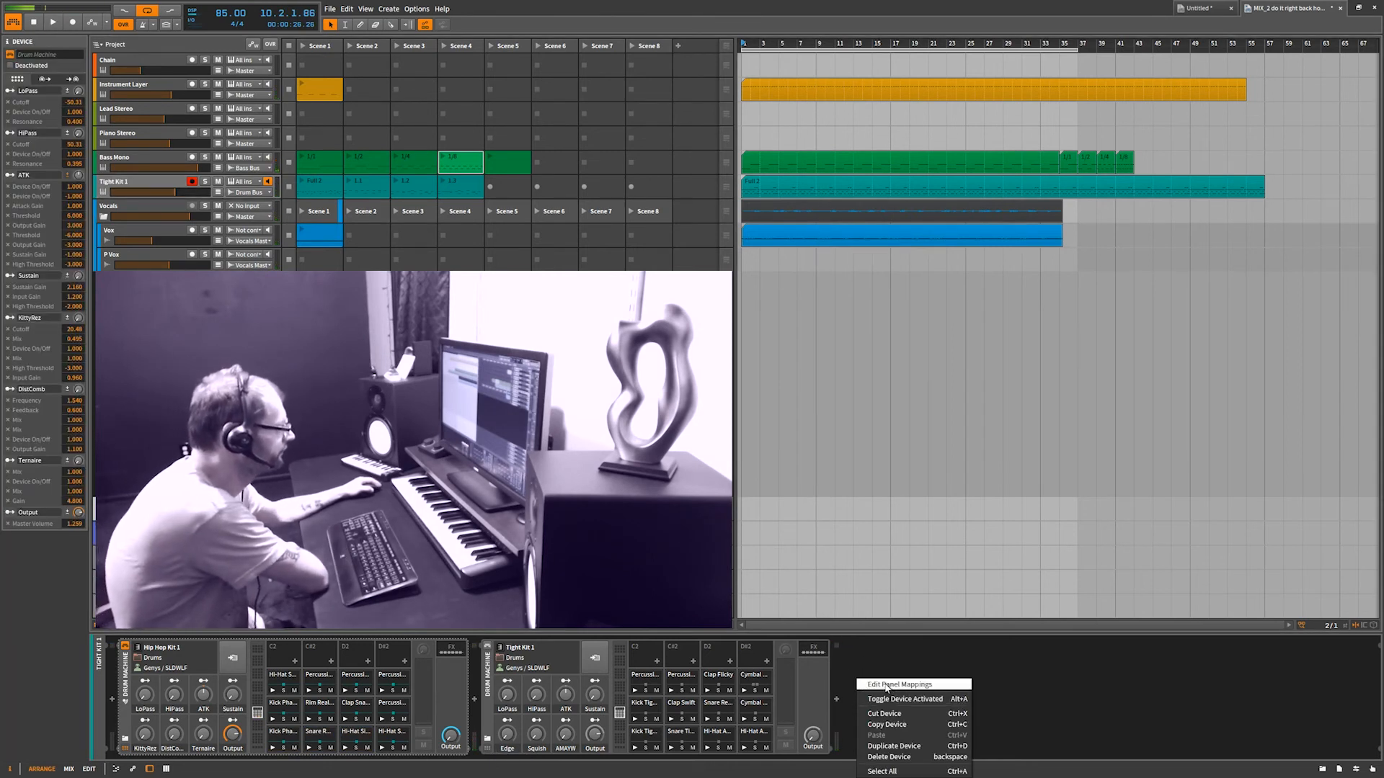
{"action": "left_click", "coordinate": [838, 697]}
{"action": "left_click", "coordinate": [836, 699]}
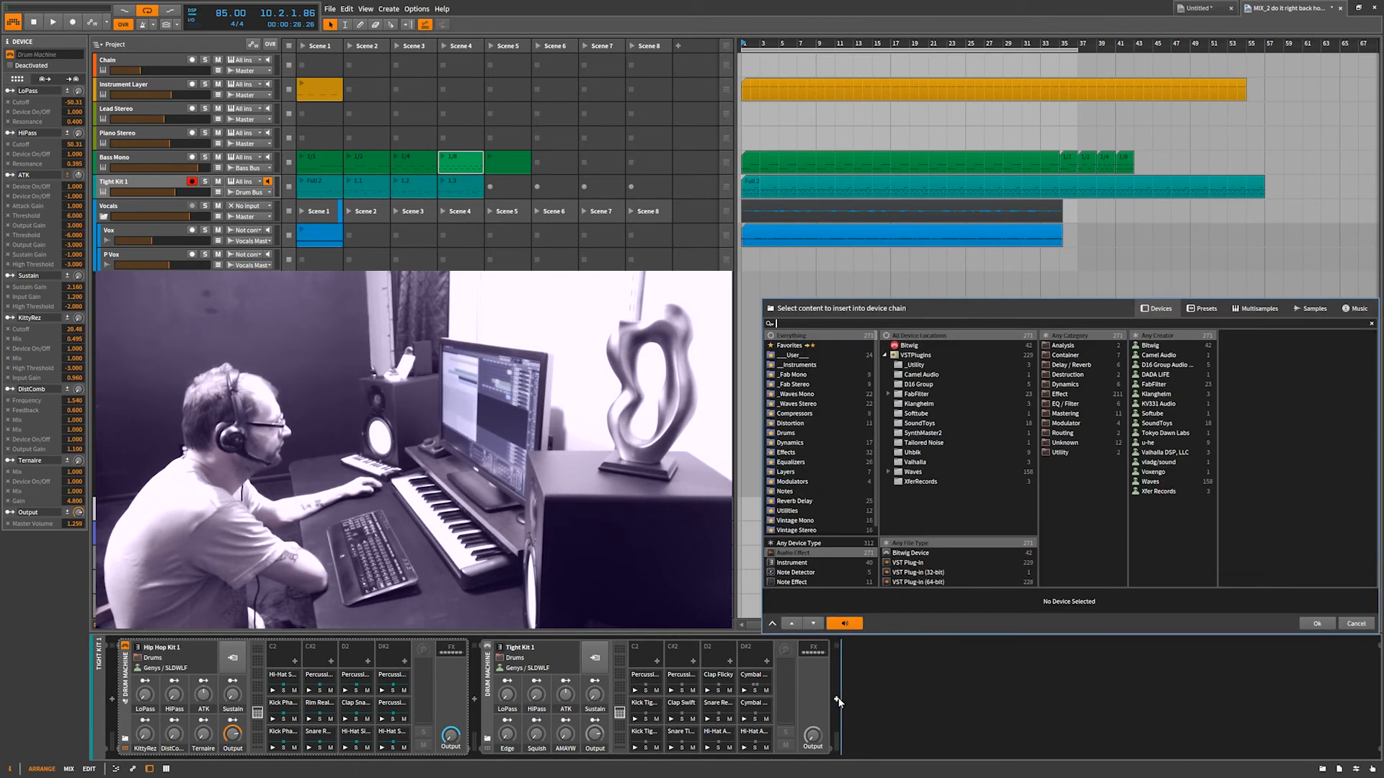
{"action": "left_click", "coordinate": [789, 473]}
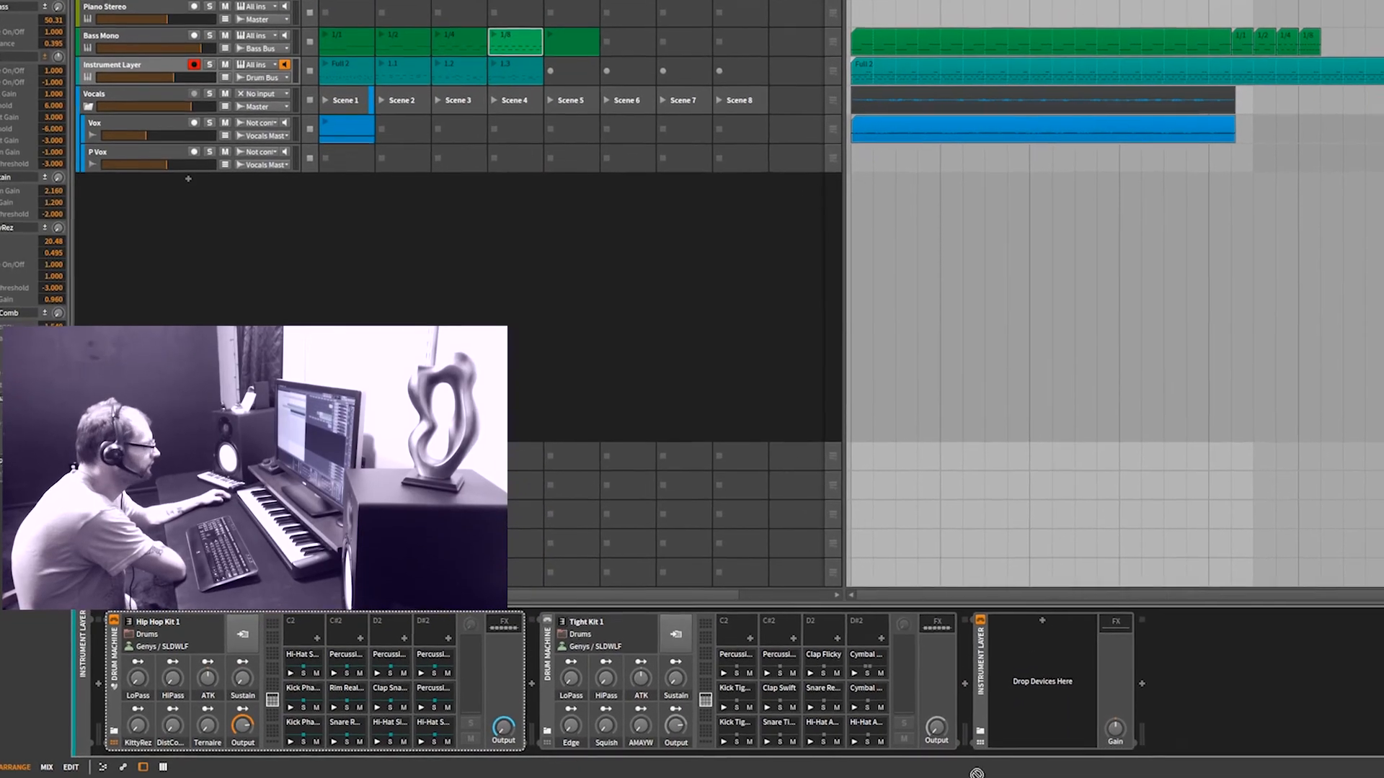
{"action": "left_click_drag", "start_coordinate": [116, 667], "coordinate": [1024, 635]}
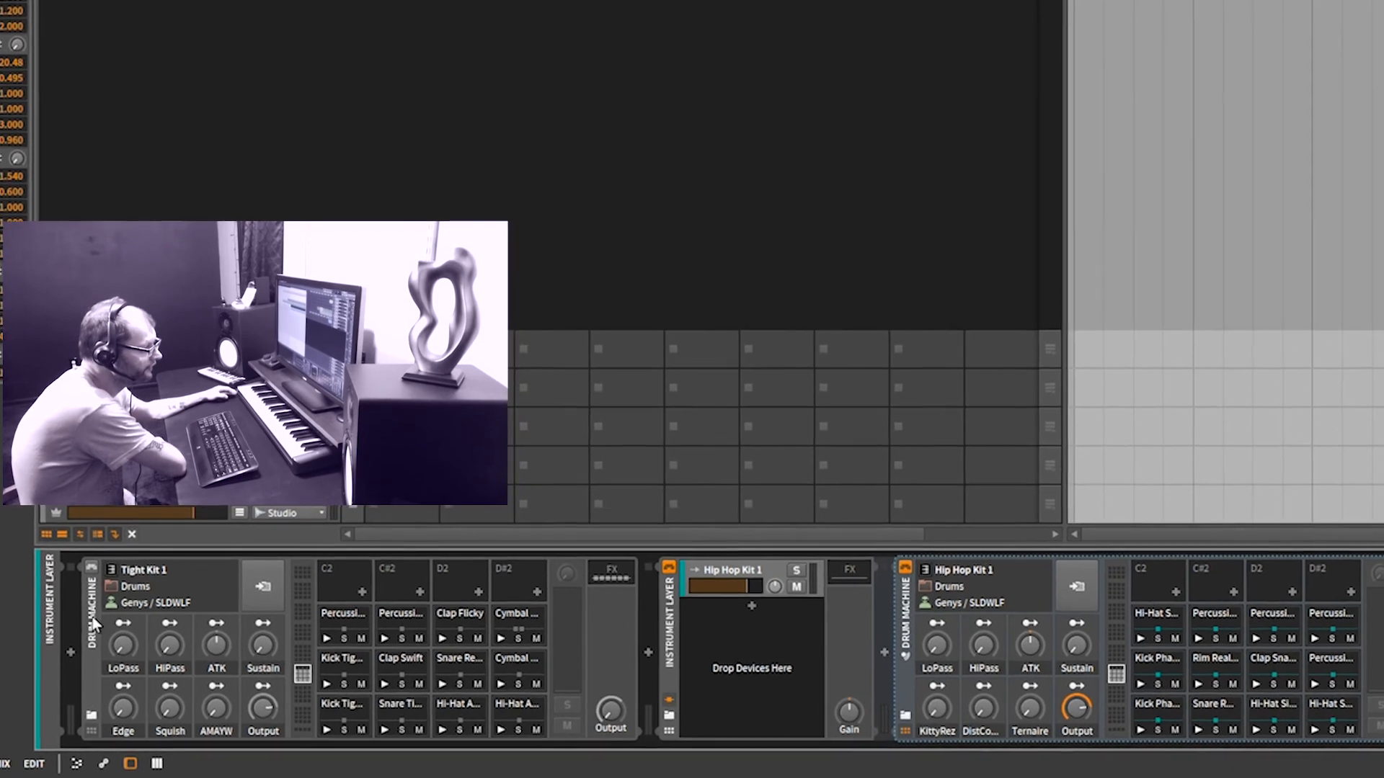
{"action": "left_click_drag", "start_coordinate": [95, 627], "coordinate": [837, 661]}
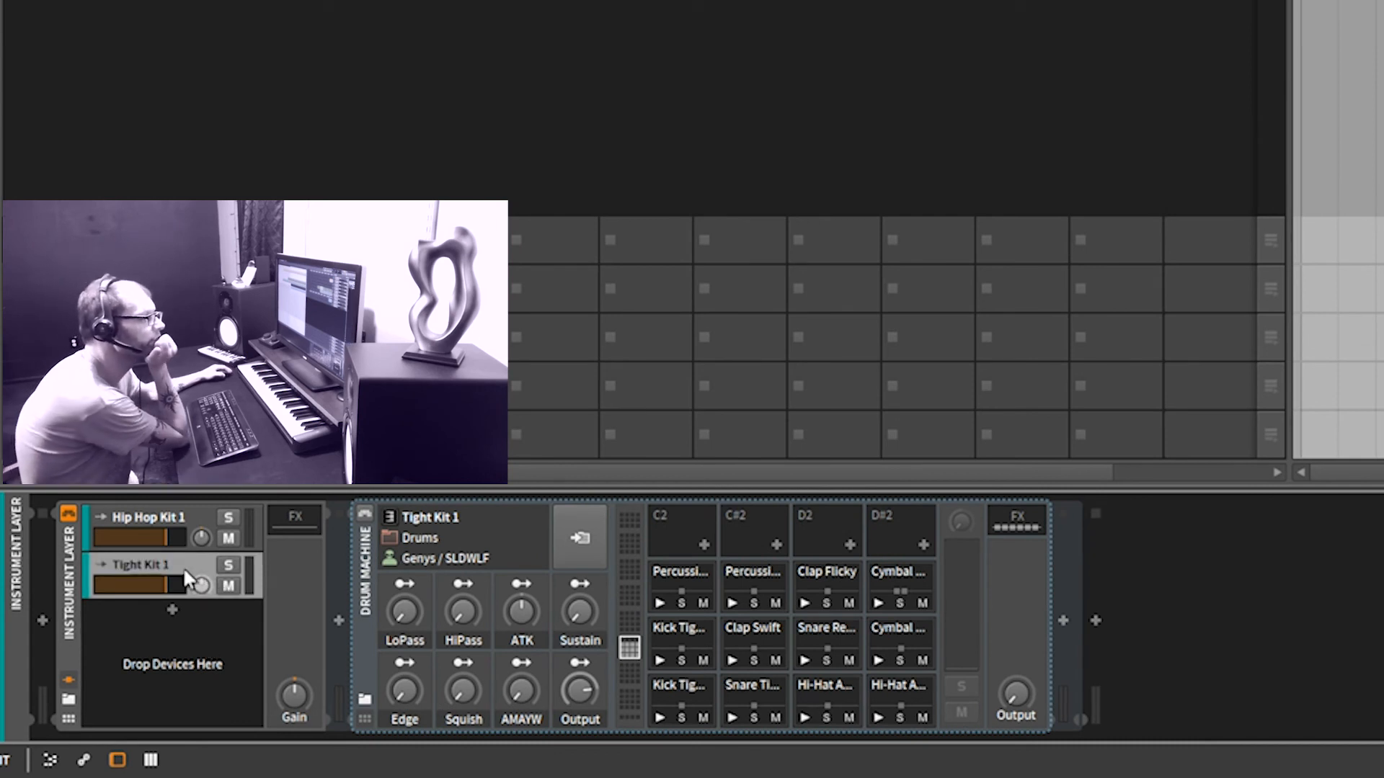
Step: Compare the Hip Hop Kit 1 and Tight Kit 1 layers in solo, lower the Tight Kit 1 layer's volume, and turn both solos off
{"action": "left_click", "coordinate": [227, 565]}
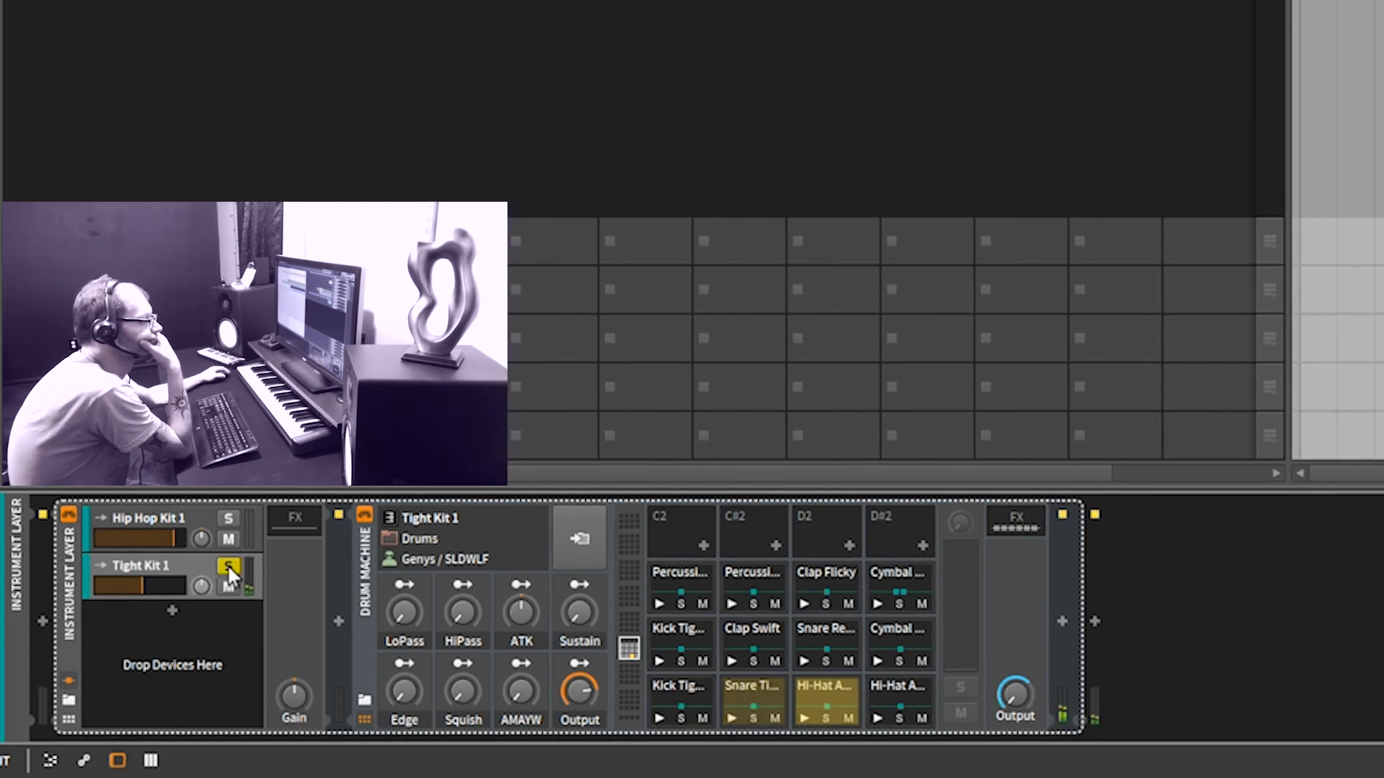
{"action": "left_click", "coordinate": [227, 518]}
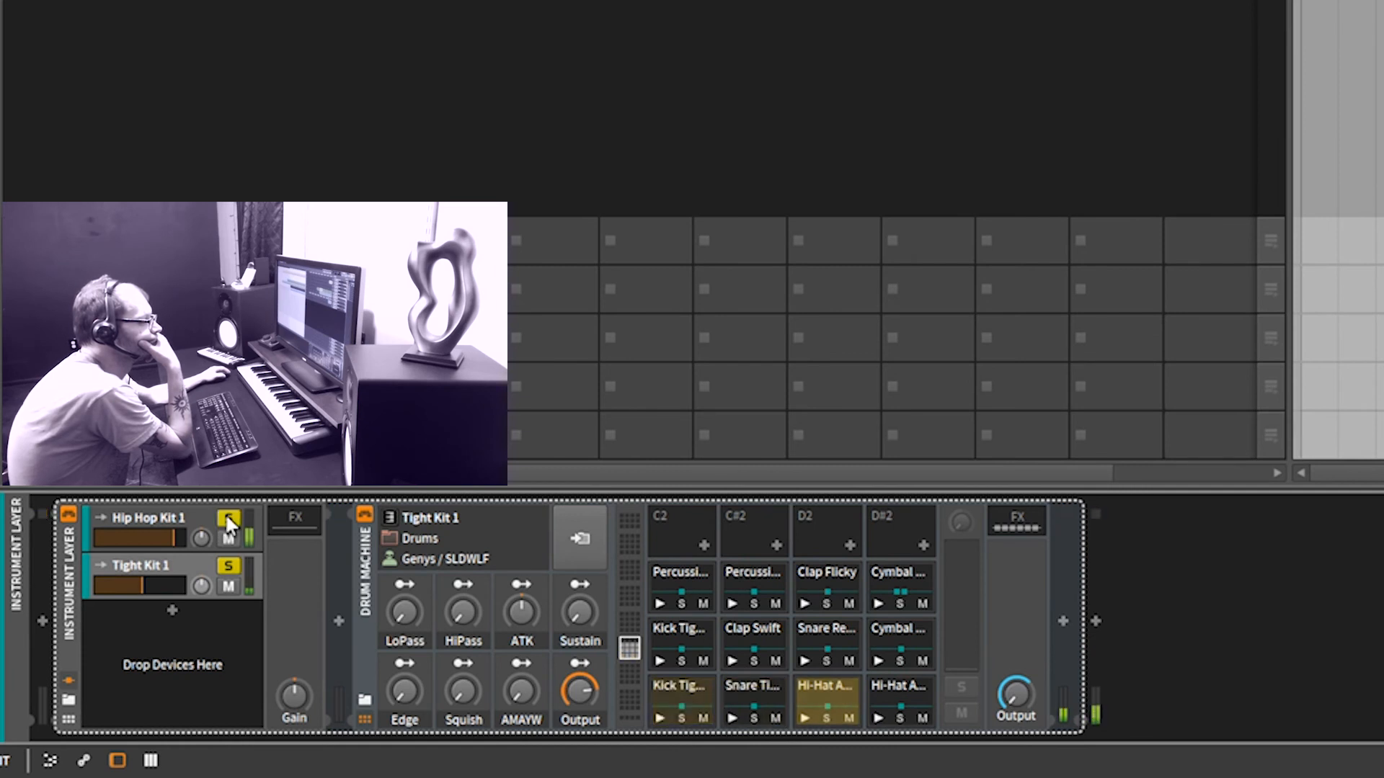
{"action": "left_click", "coordinate": [229, 566]}
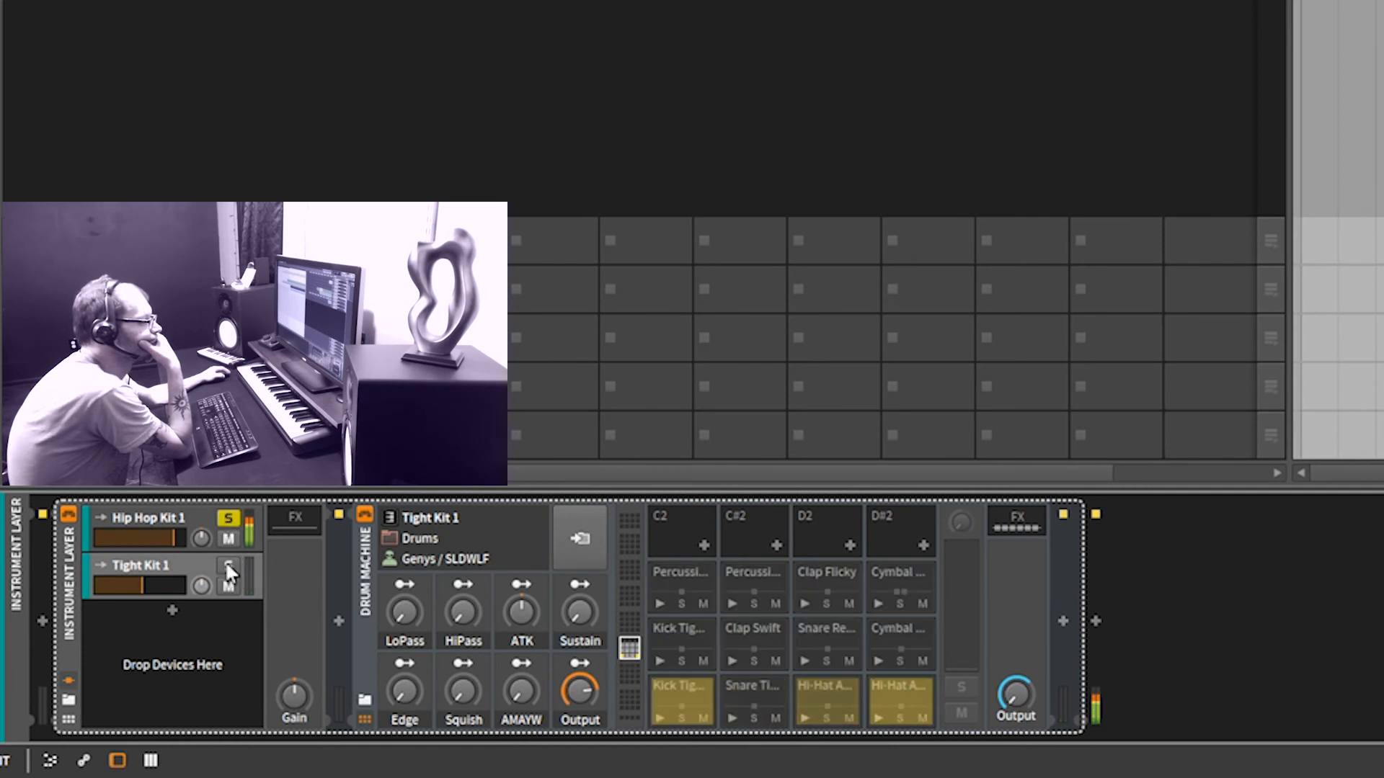
{"action": "left_click_drag", "start_coordinate": [145, 585], "coordinate": [126, 585]}
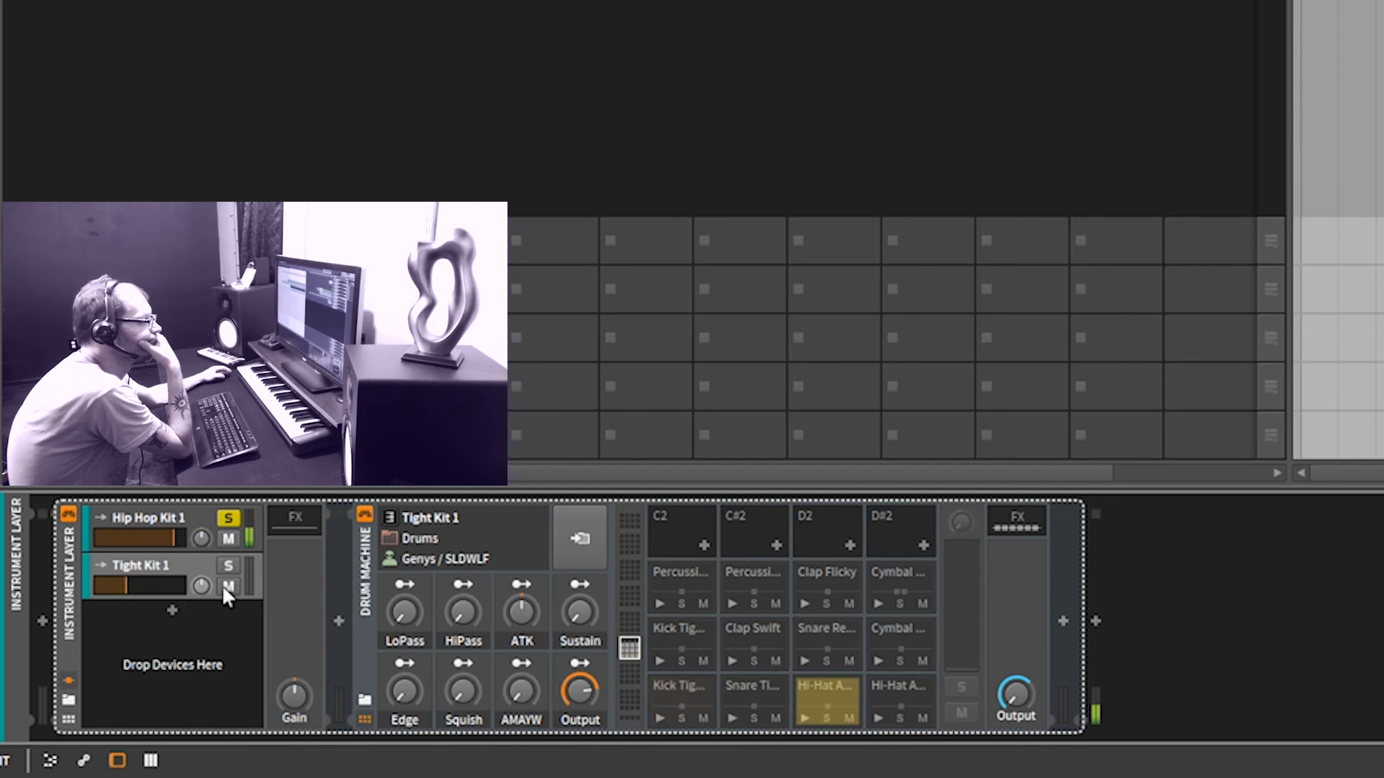
{"action": "left_click", "coordinate": [230, 566]}
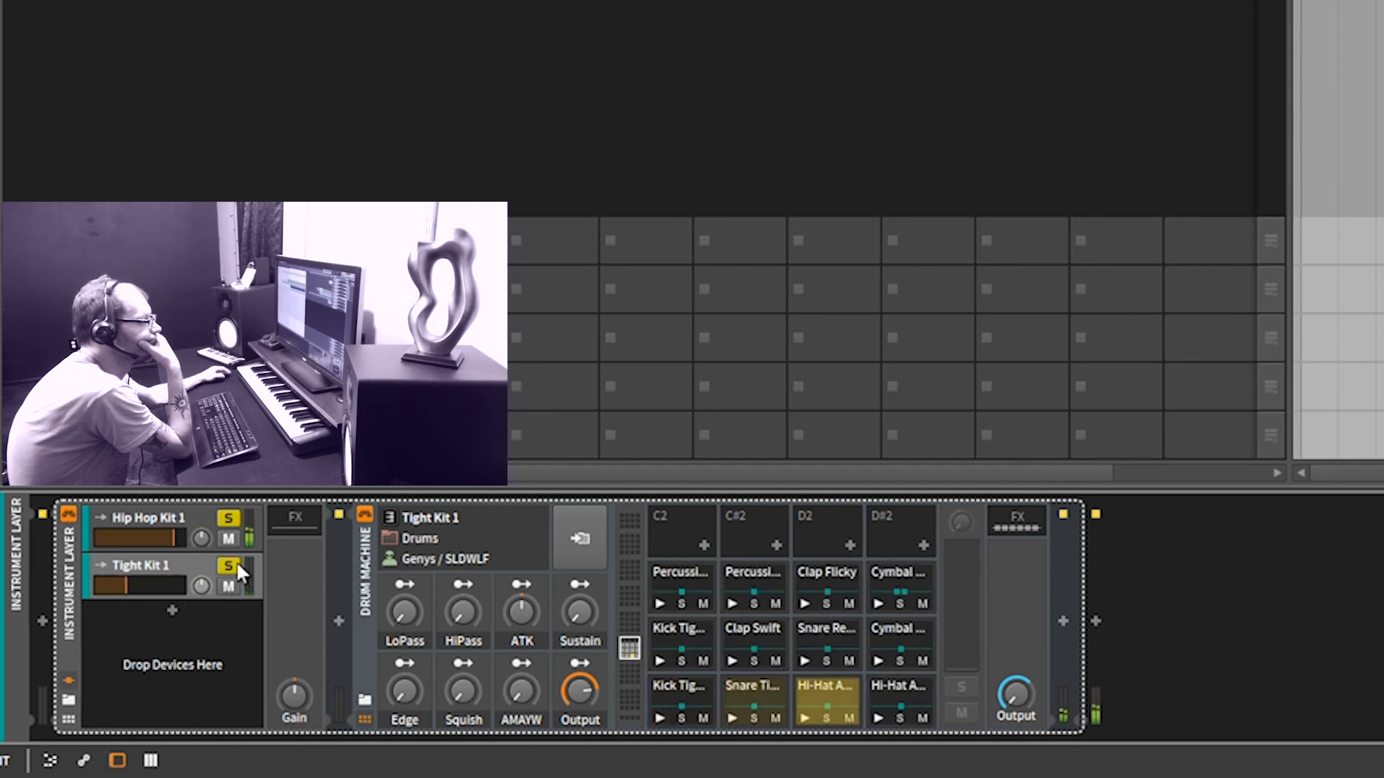
{"action": "left_click", "coordinate": [227, 518]}
{"action": "left_click", "coordinate": [228, 564]}
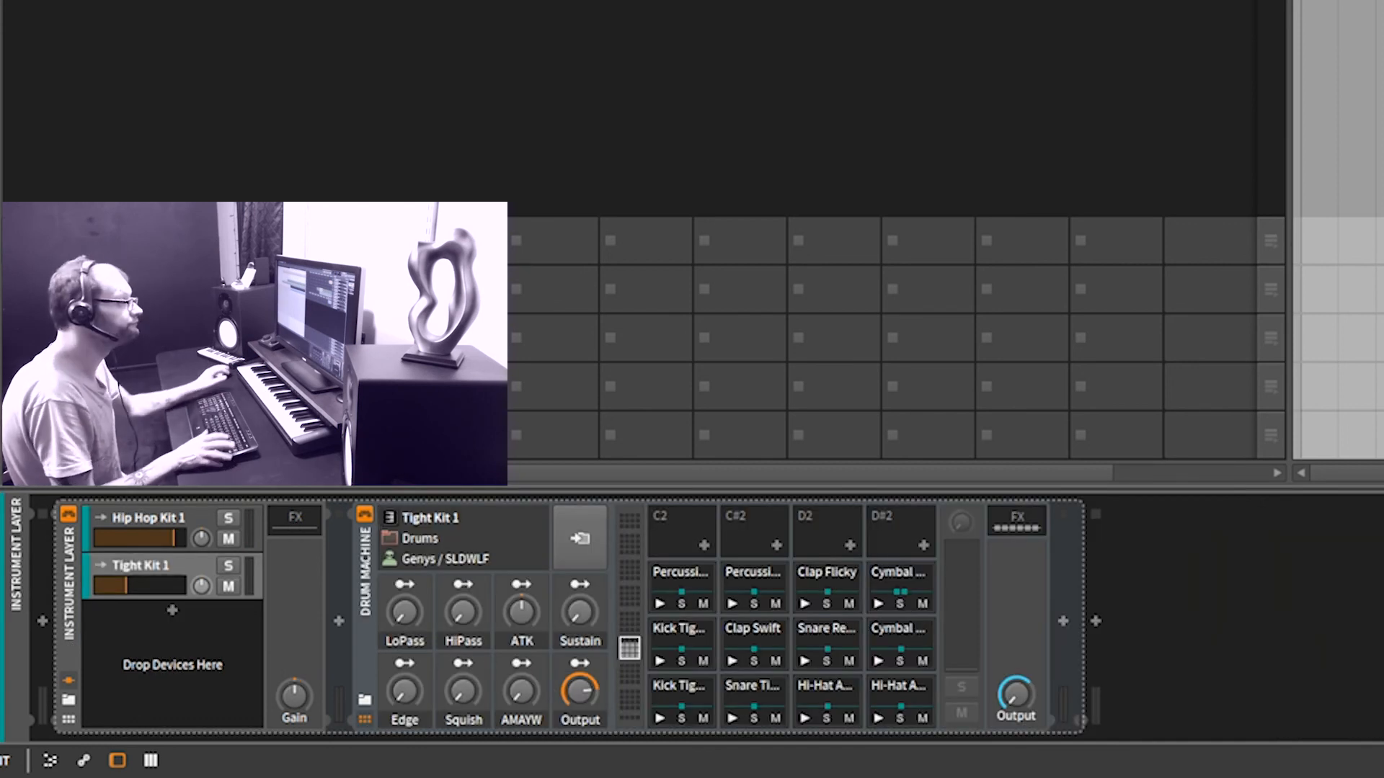
Step: Rename the track holding the layered kick samplers as Kick
{"action": "key", "text": "Return"}
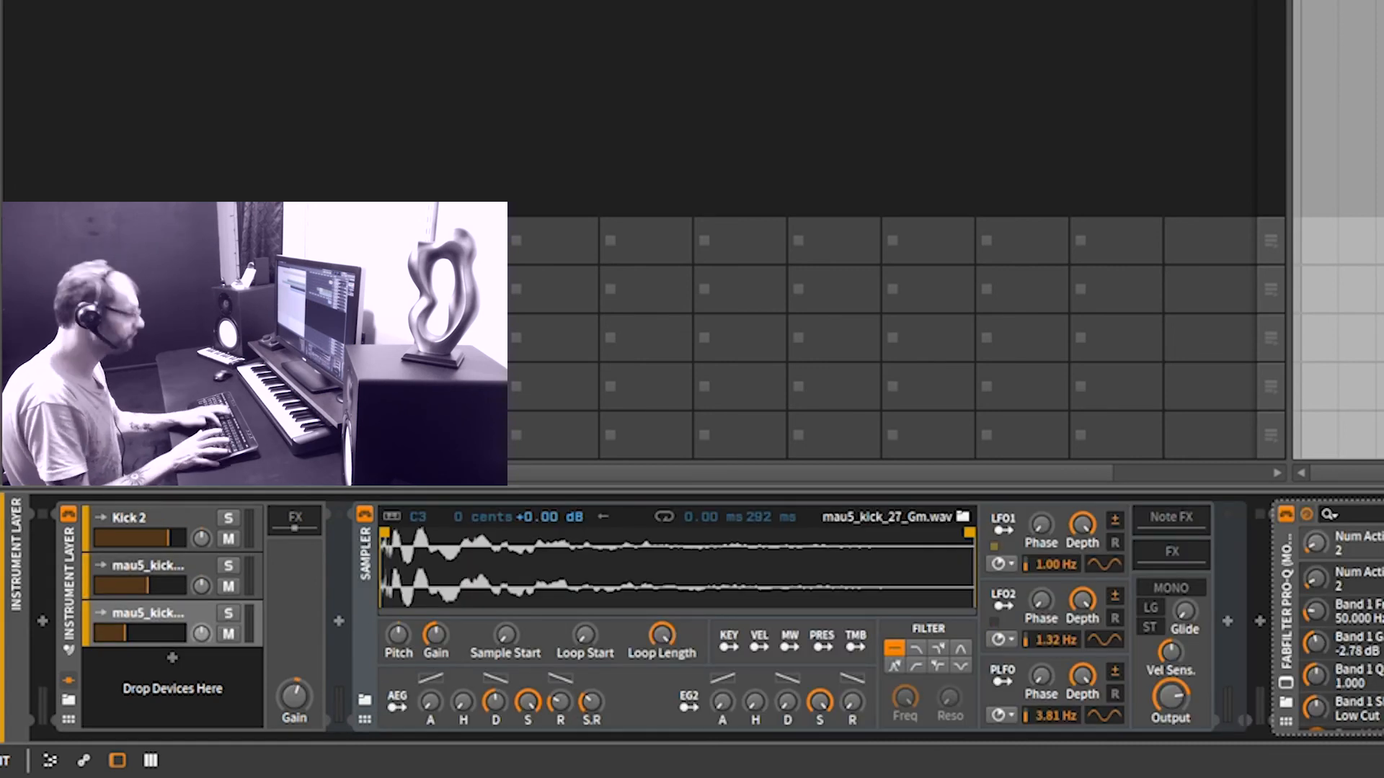
{"action": "key", "text": "Return"}
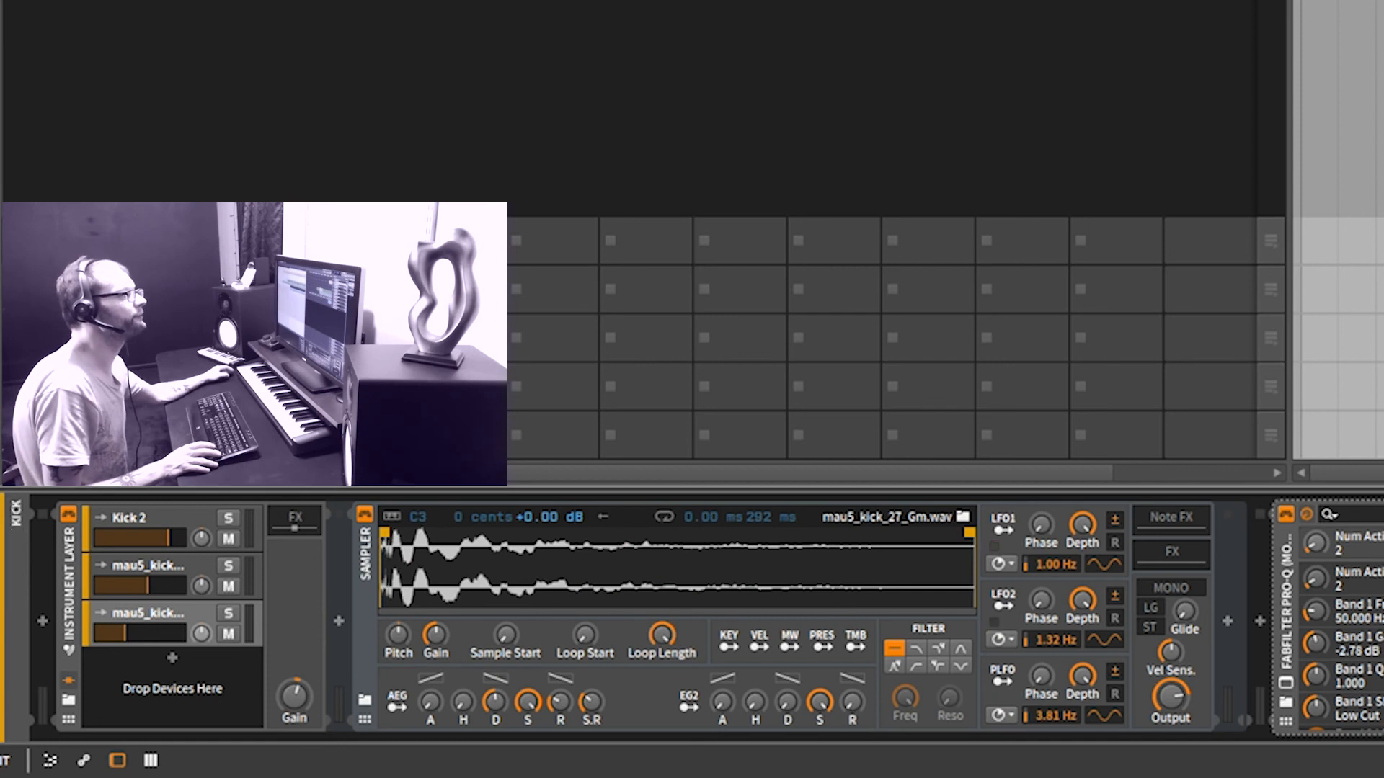